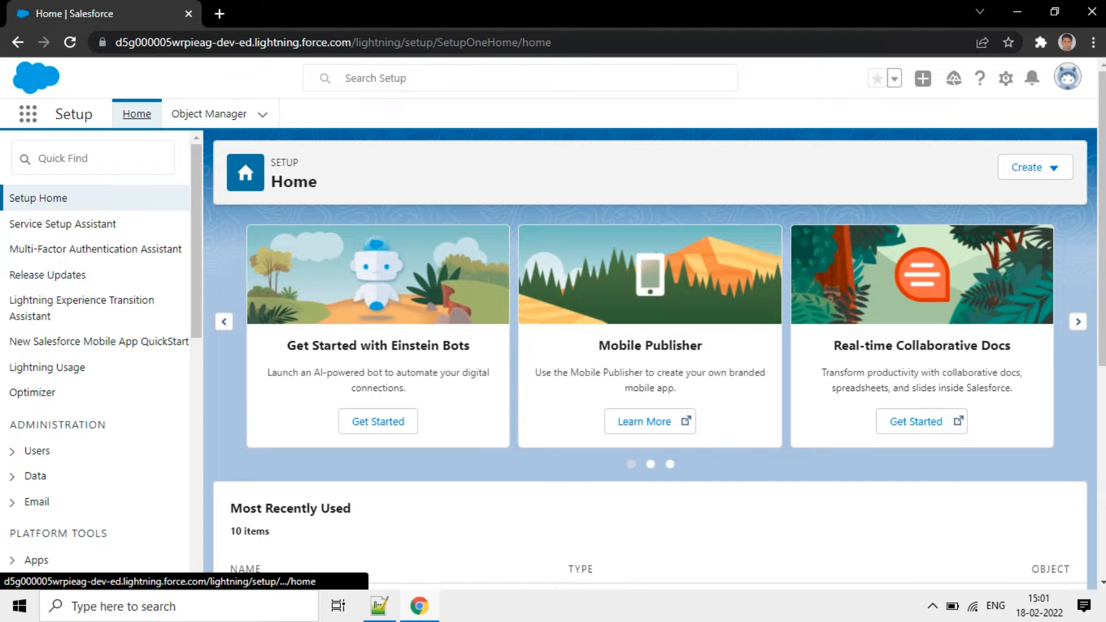
Start creating a new custom object from the Object Manager
click(208, 114)
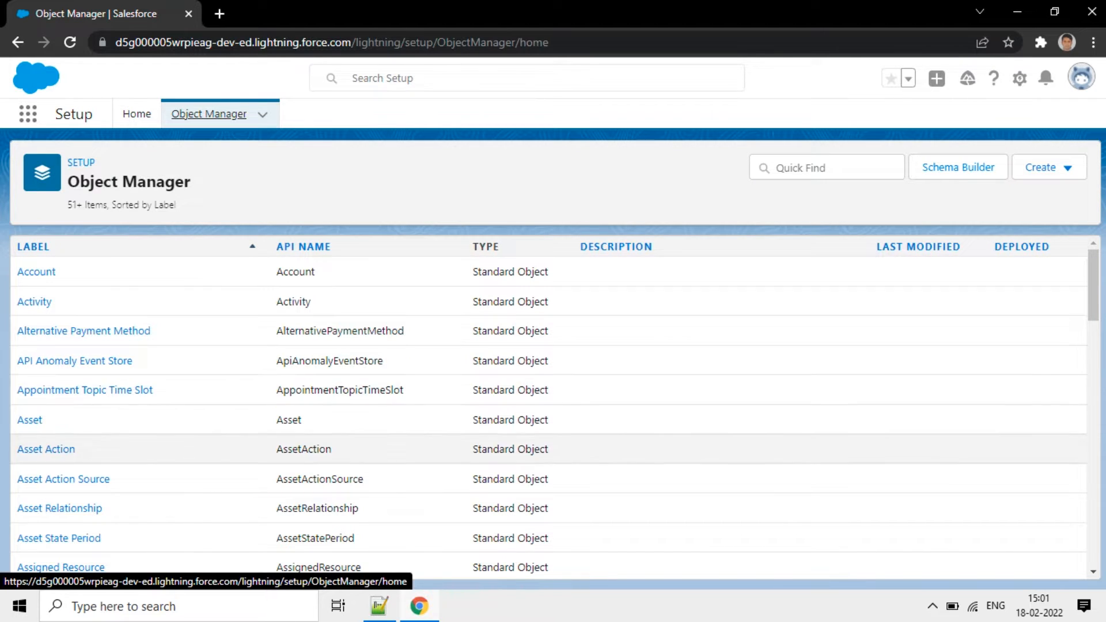
scroll(548, 508, down, 4)
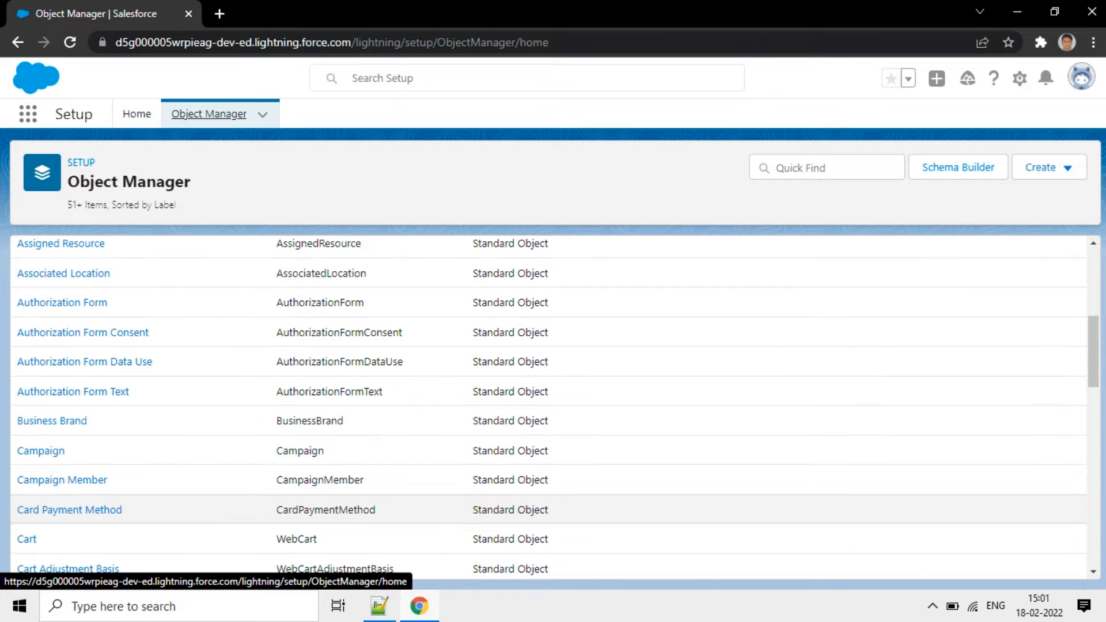
scroll(549, 487, up, 4)
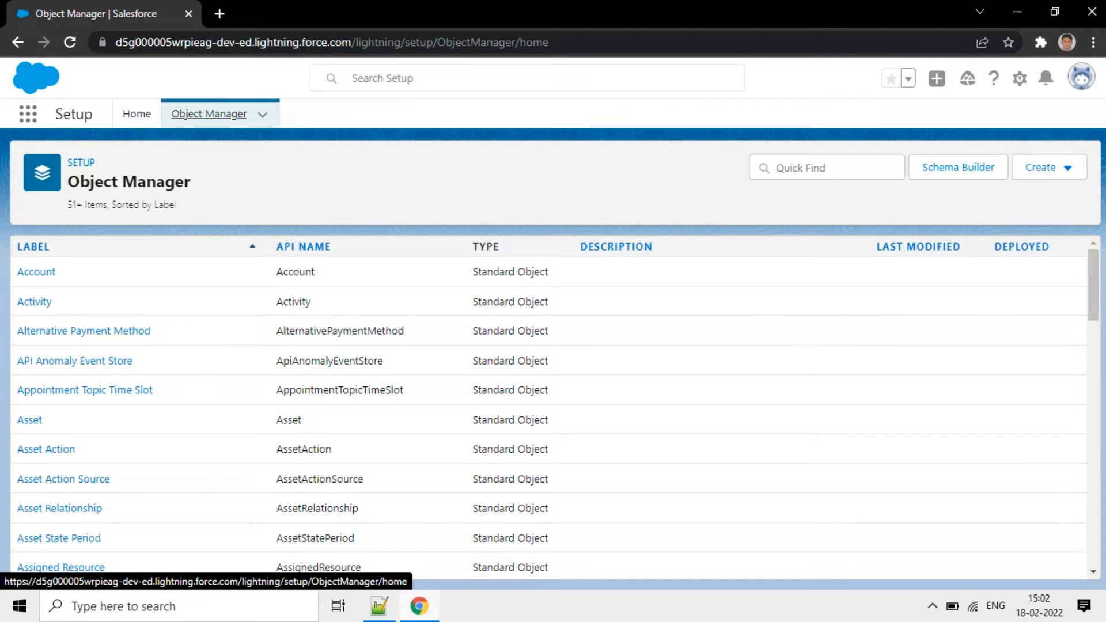
click(1047, 167)
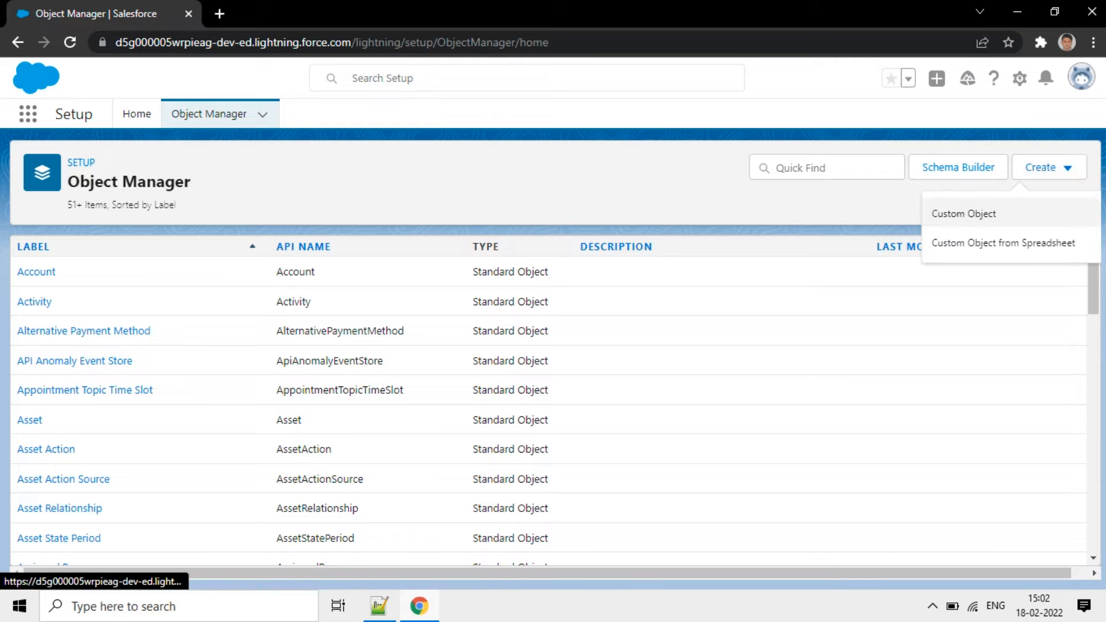
click(964, 214)
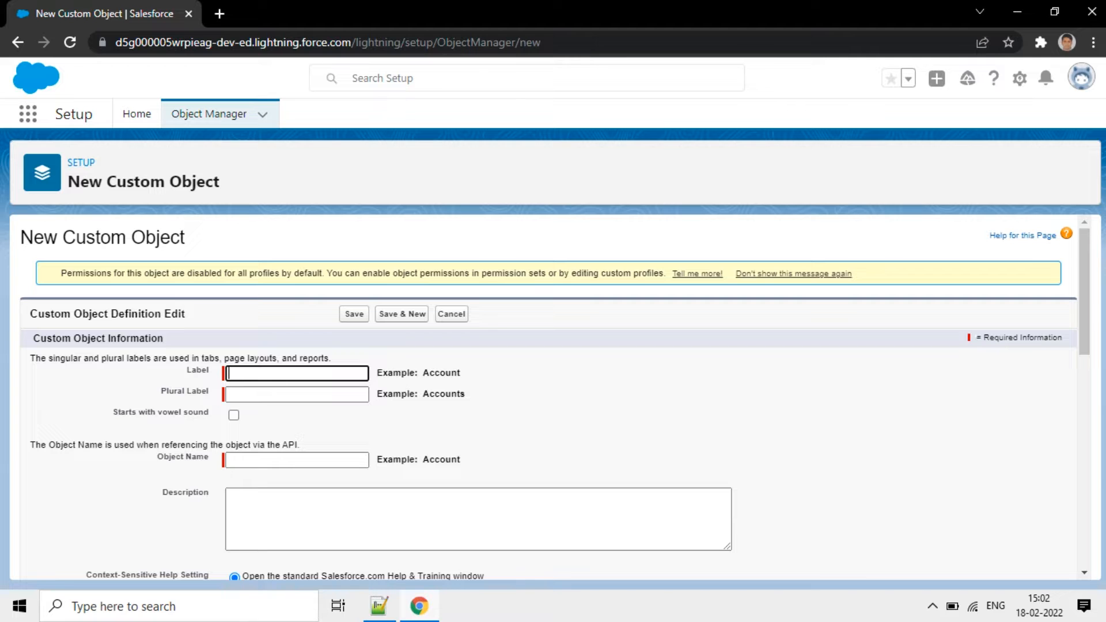
Switch to Notepad++ and examine the JSON's Customer object with its name, ID, amount and paymentType keys
mouse_move(379, 606)
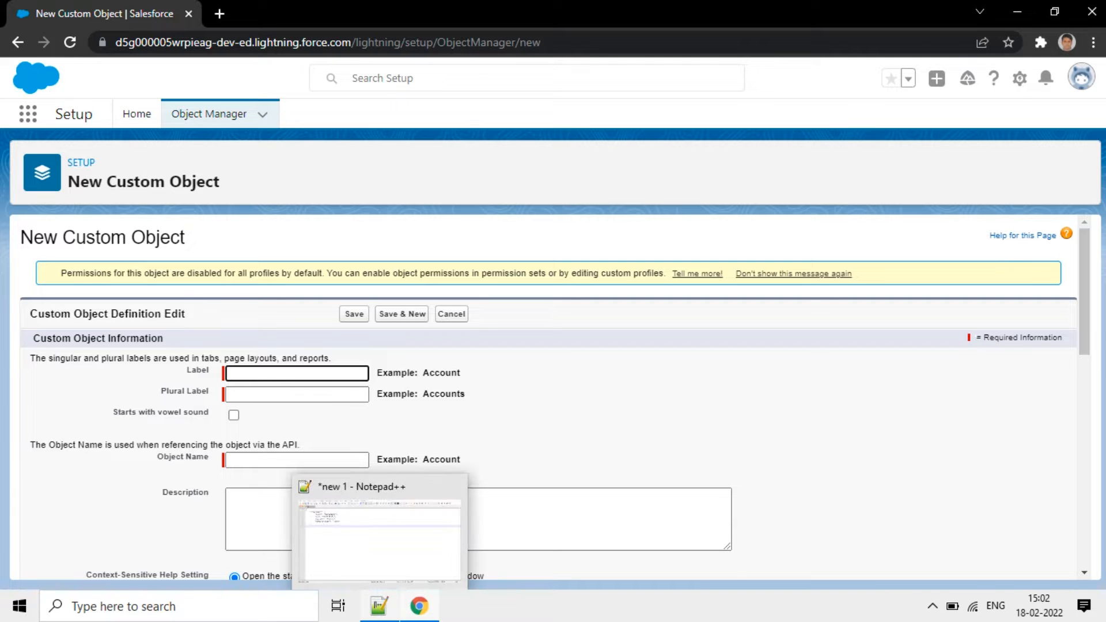
click(379, 535)
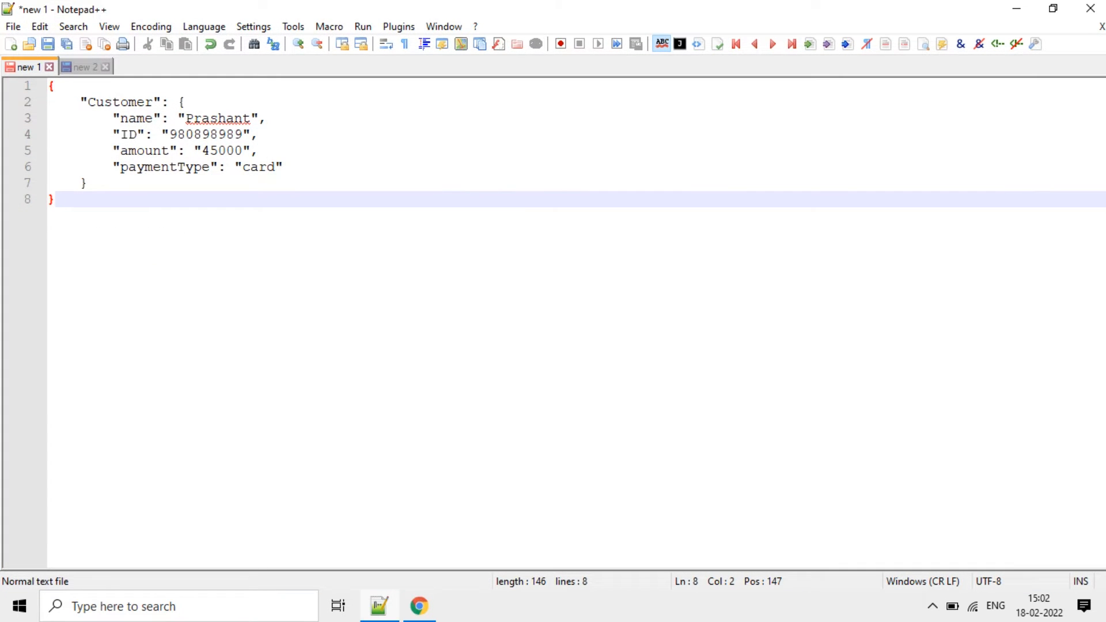
drag(49, 86, 70, 200)
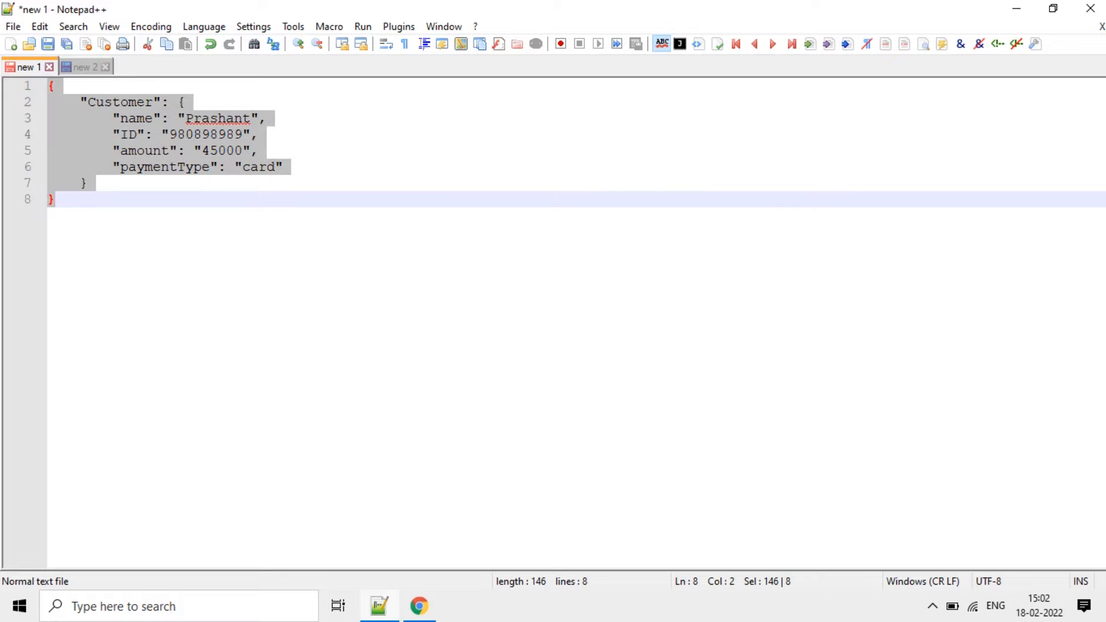
click(69, 201)
double_click(105, 101)
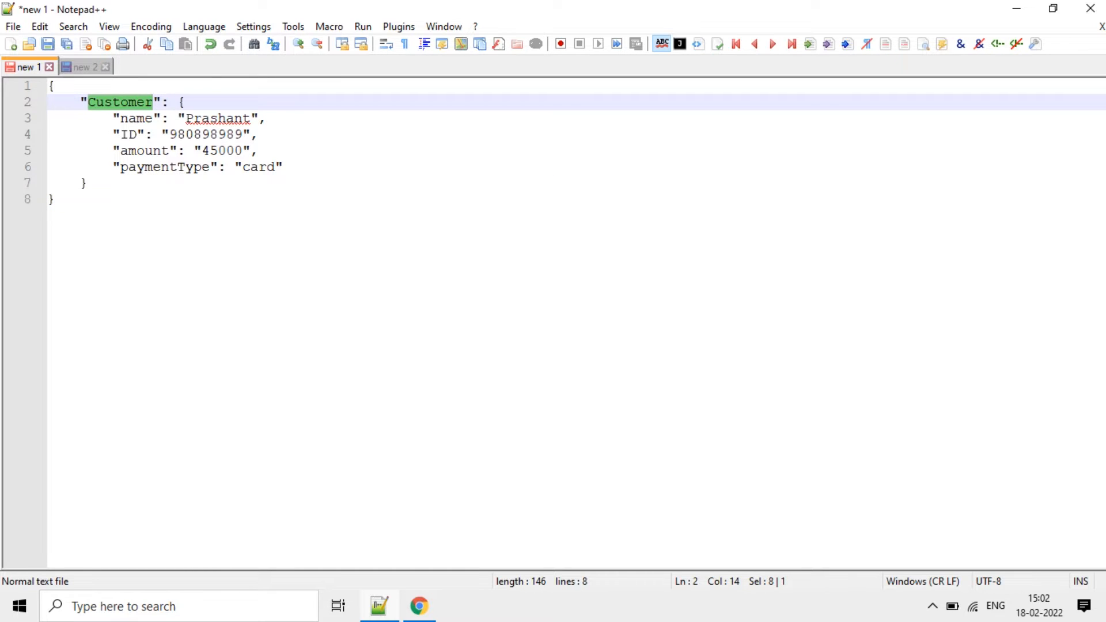
drag(87, 102, 153, 118)
click(88, 183)
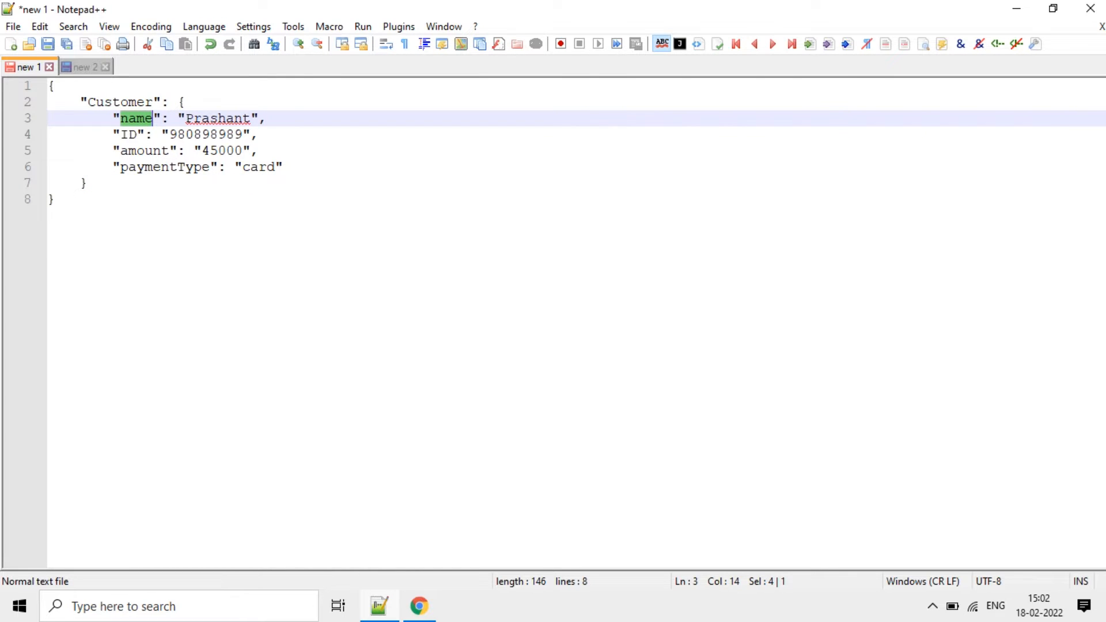
click(136, 118)
drag(121, 134, 210, 166)
click(55, 198)
click(112, 118)
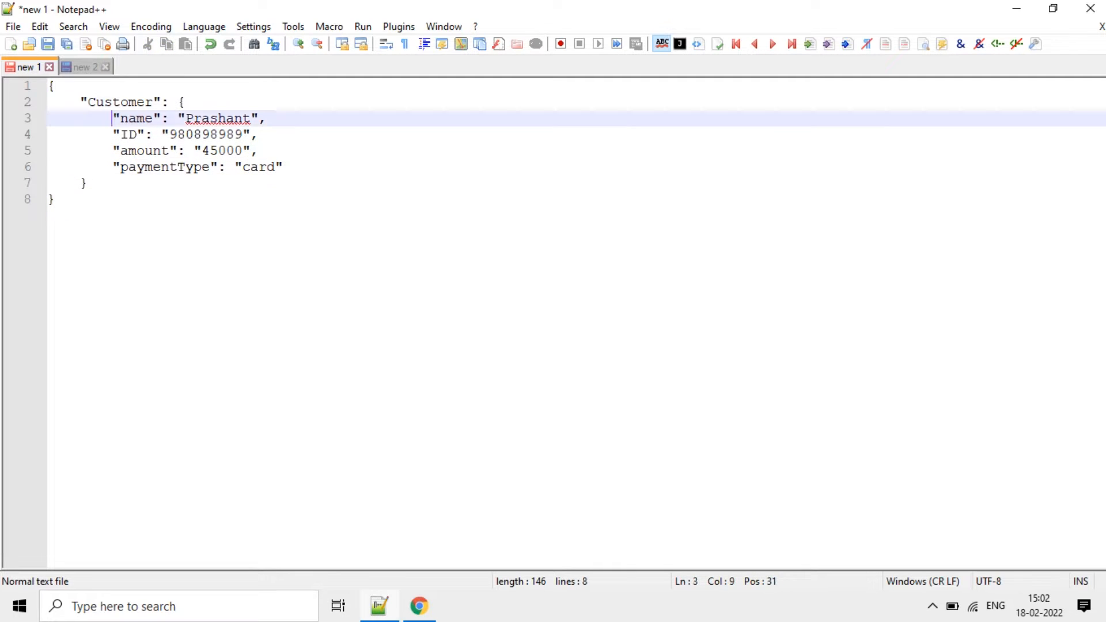
drag(113, 118, 283, 166)
click(87, 183)
double_click(120, 102)
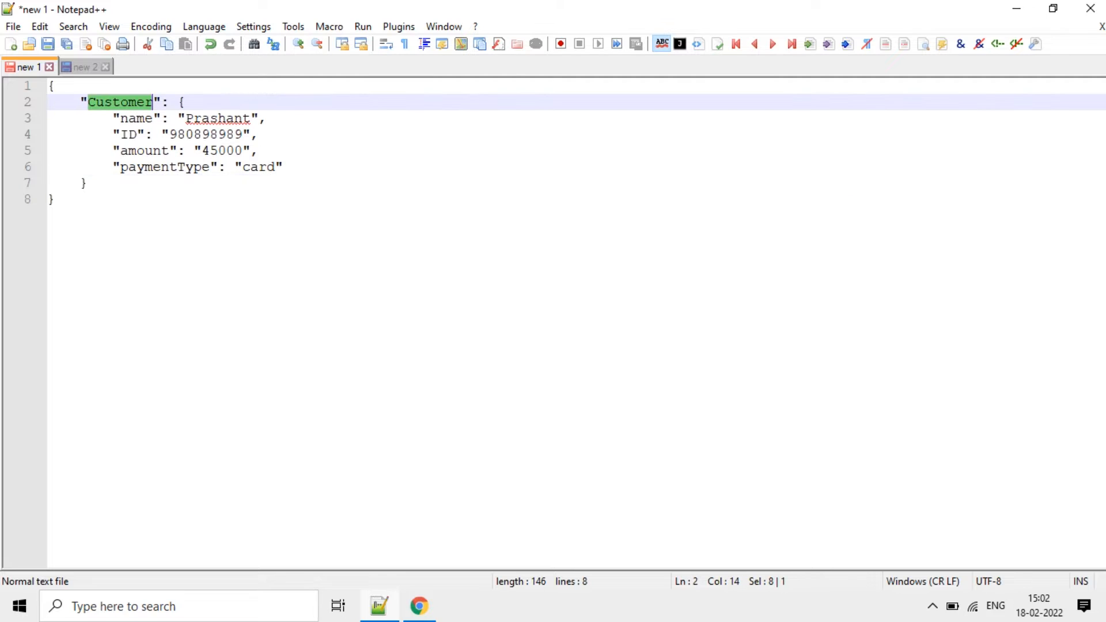
click(54, 199)
Copy Customer from the JSON and, back in Chrome, paste it as the new custom object's label
double_click(111, 102)
key(ctrl+c)
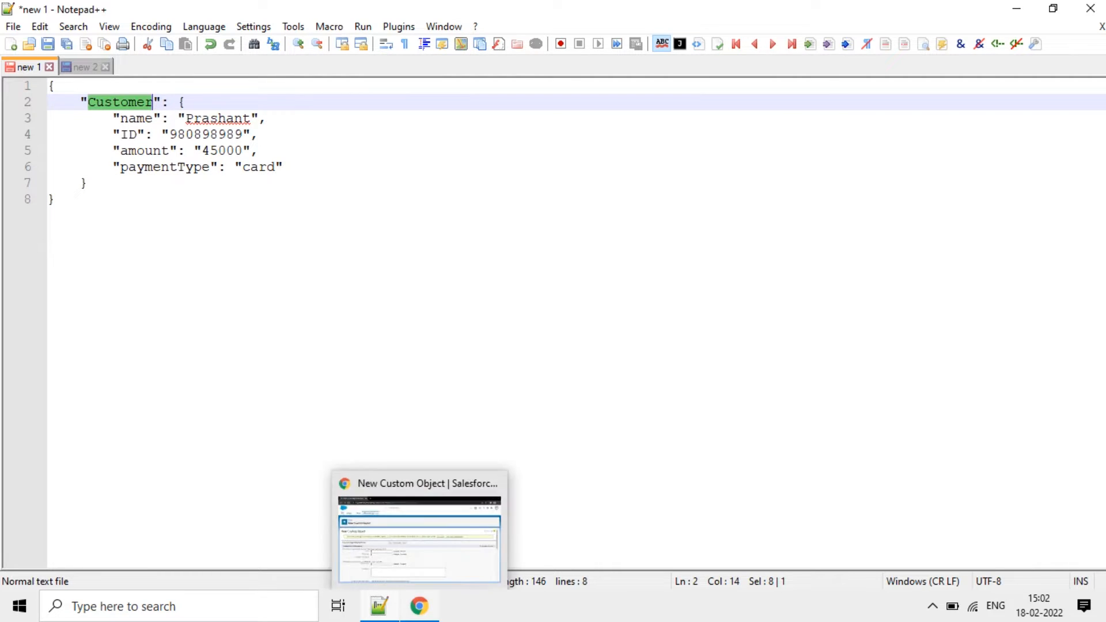
click(420, 605)
click(297, 373)
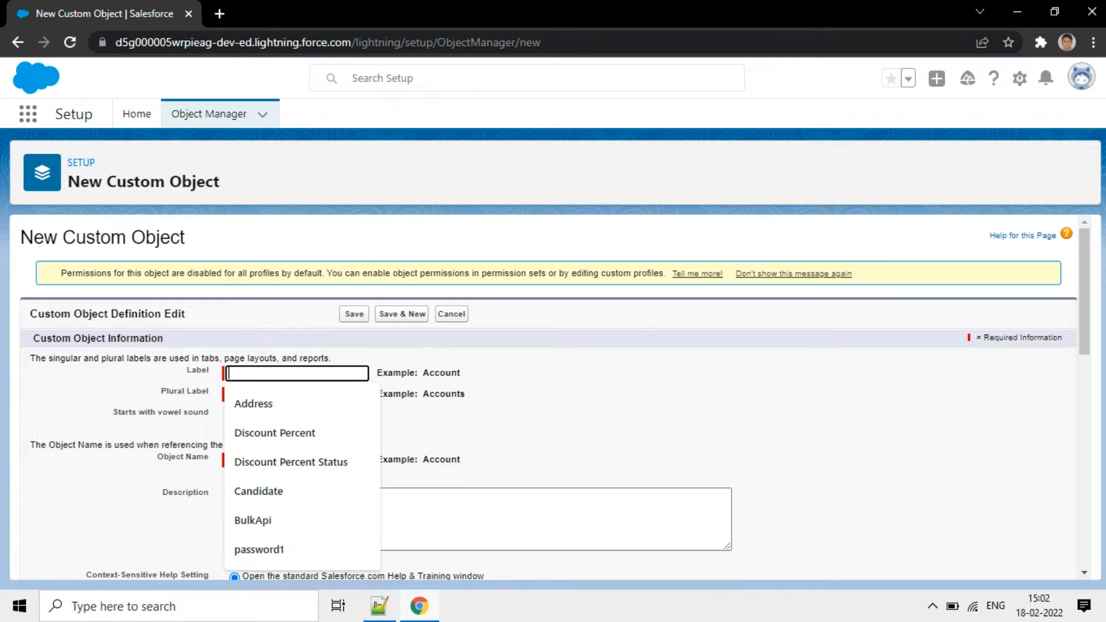
key(ctrl+v)
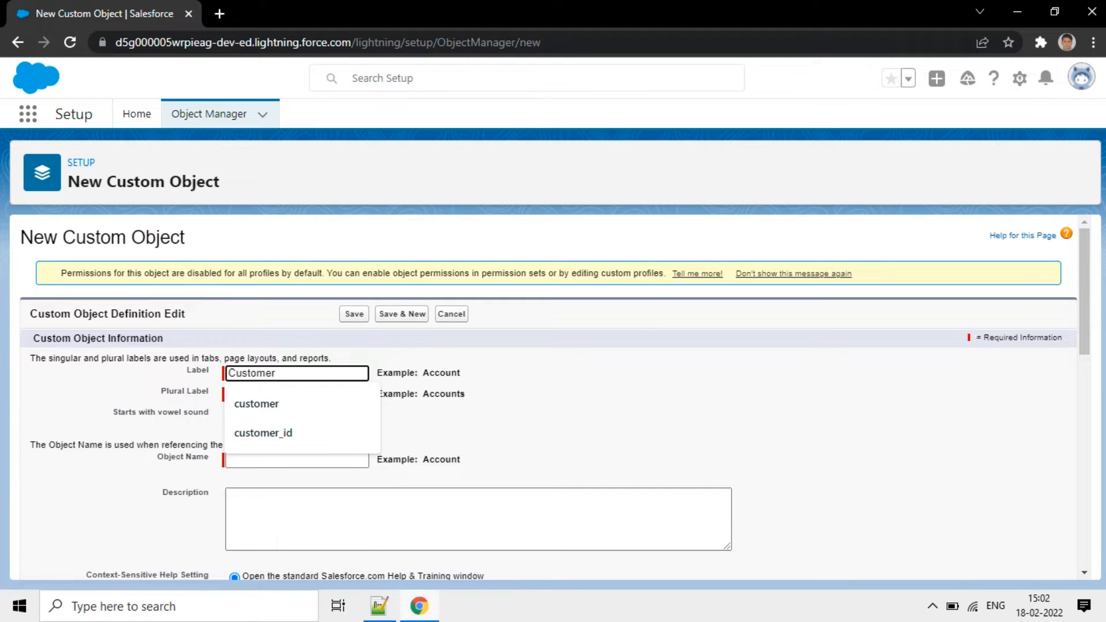
click(576, 403)
Set the custom object's plural label to Customers
scroll(549, 397, down, 1)
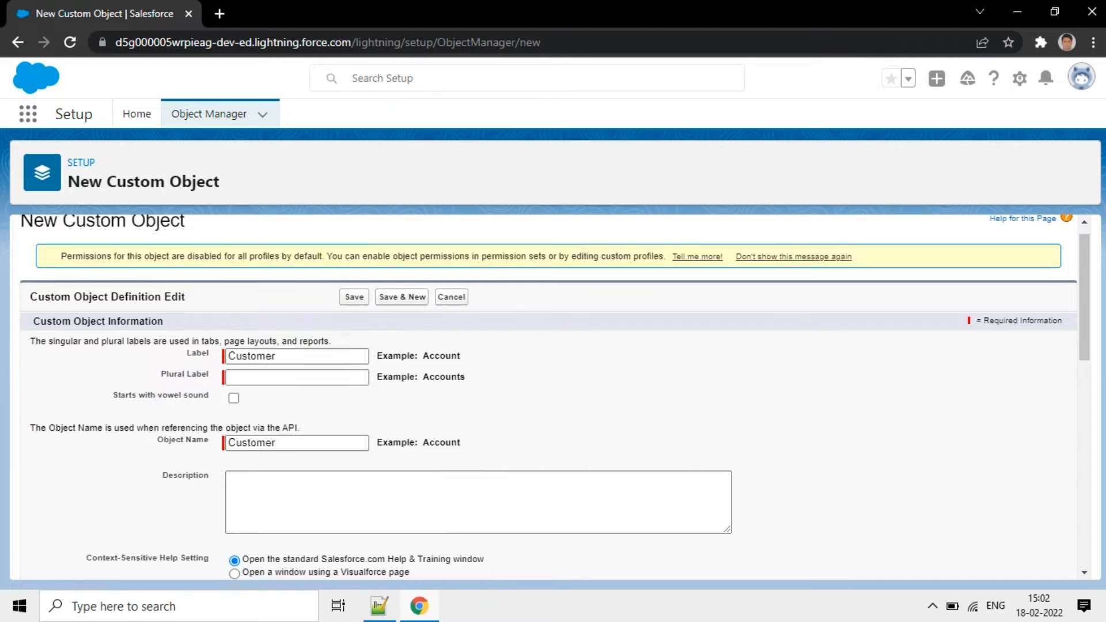
click(296, 313)
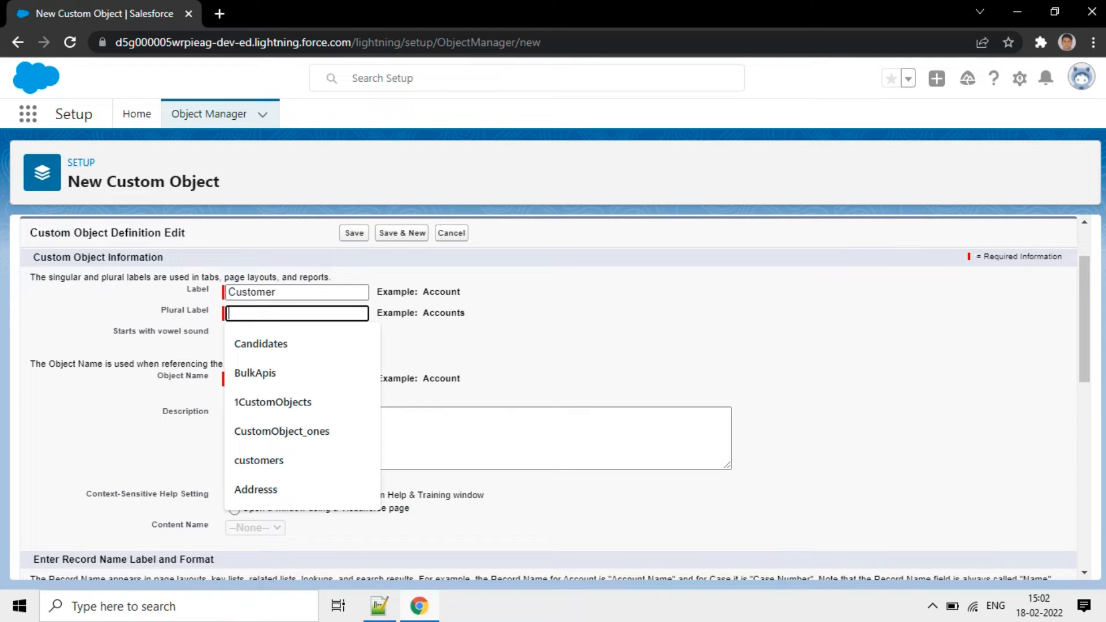
key(ctrl+v)
text(s)
click(576, 357)
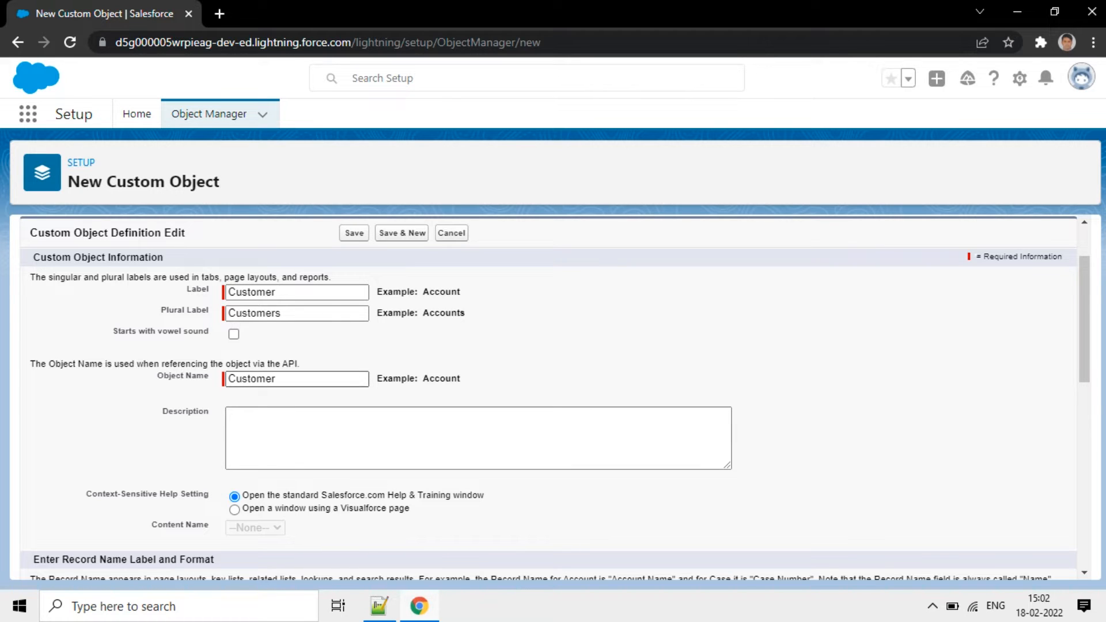
Review the object name, record name, record data type and optional features of the custom object definition
double_click(441, 379)
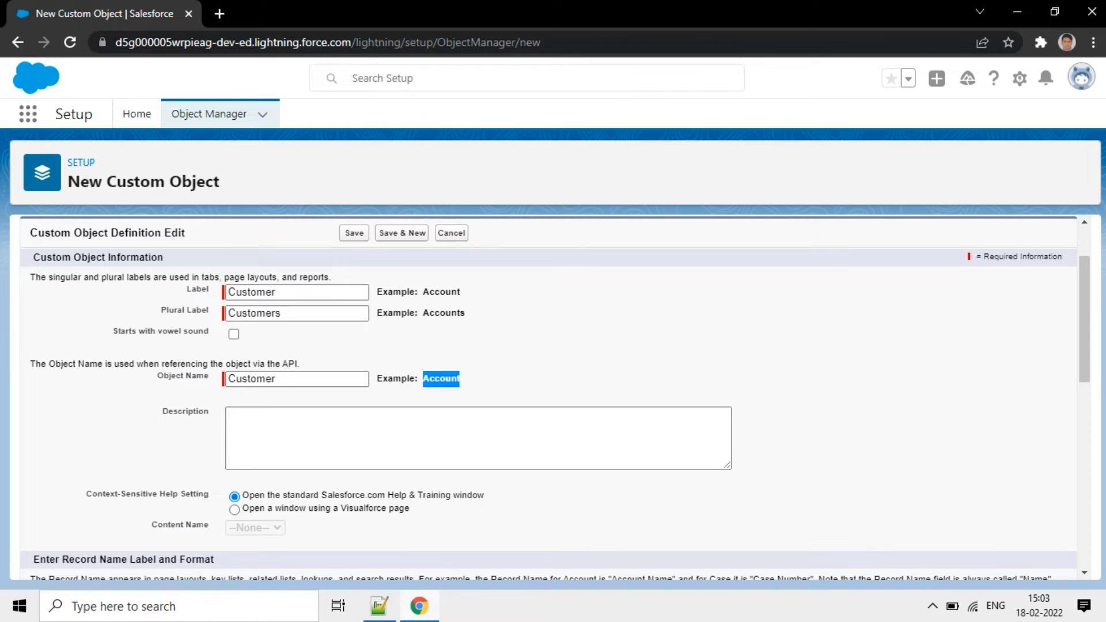
scroll(553, 397, down, 3)
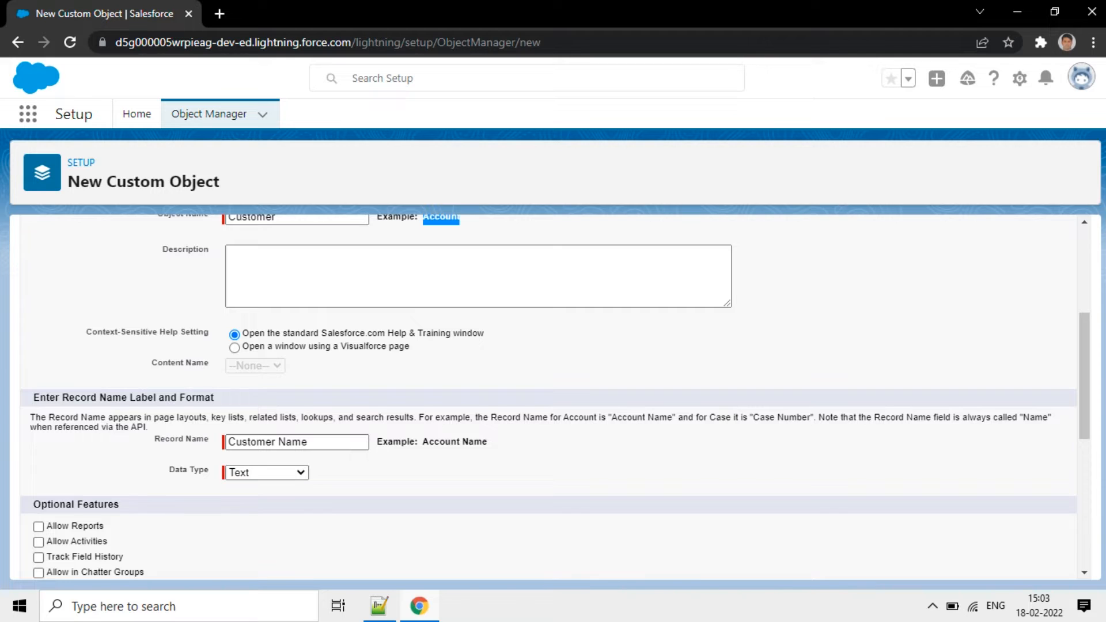
scroll(552, 398, down, 1)
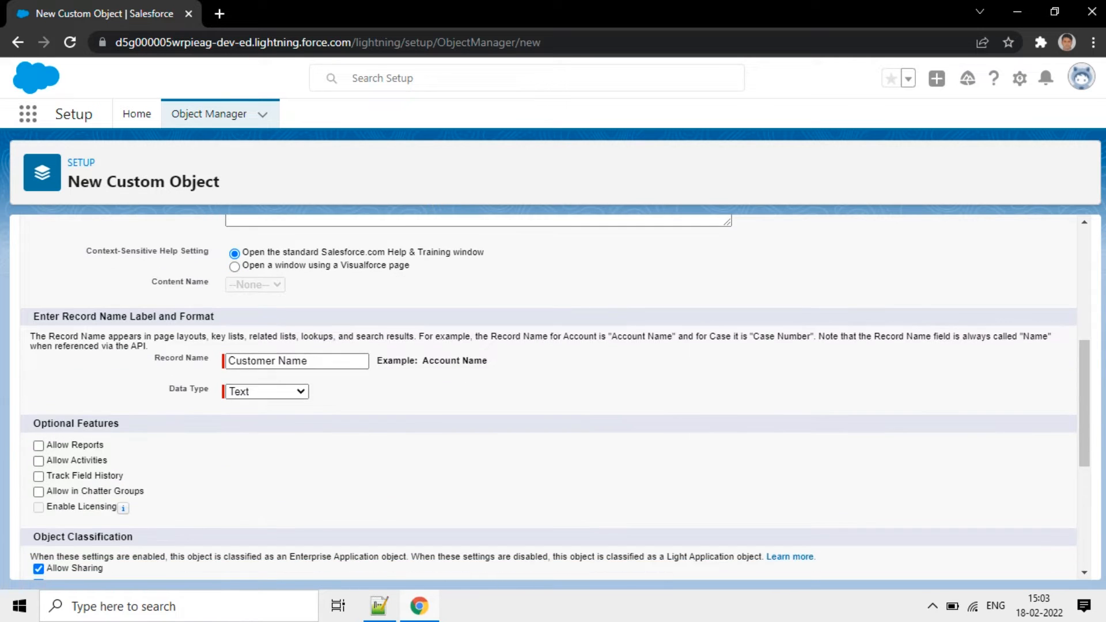
drag(311, 361, 227, 361)
click(461, 400)
scroll(553, 398, down, 1)
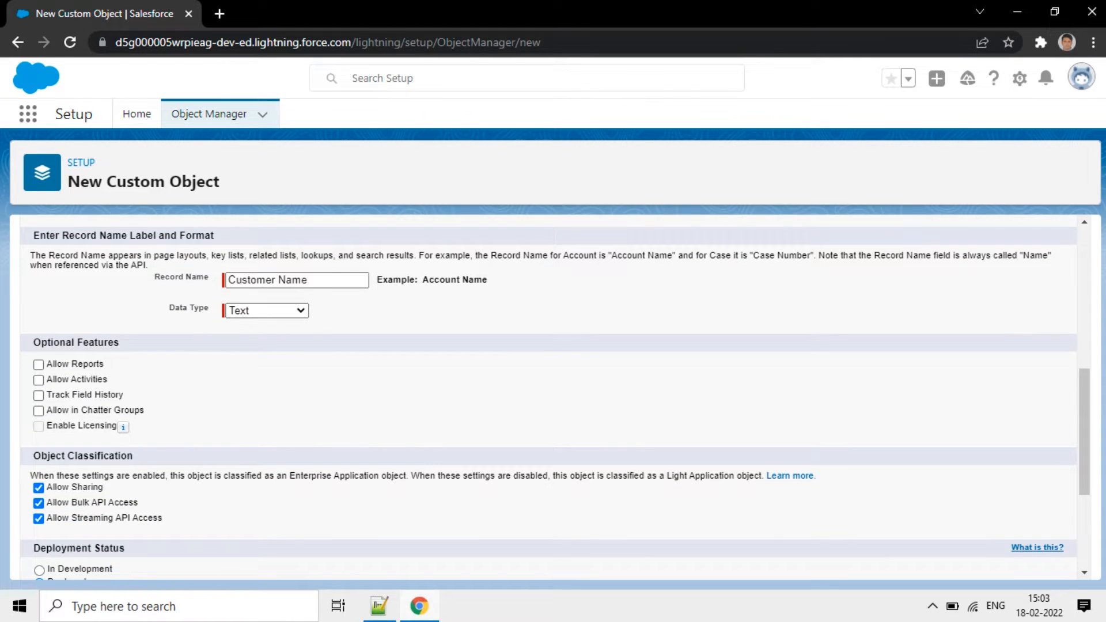
click(267, 311)
click(267, 311)
click(461, 369)
scroll(552, 397, down, 2)
scroll(553, 398, down, 1)
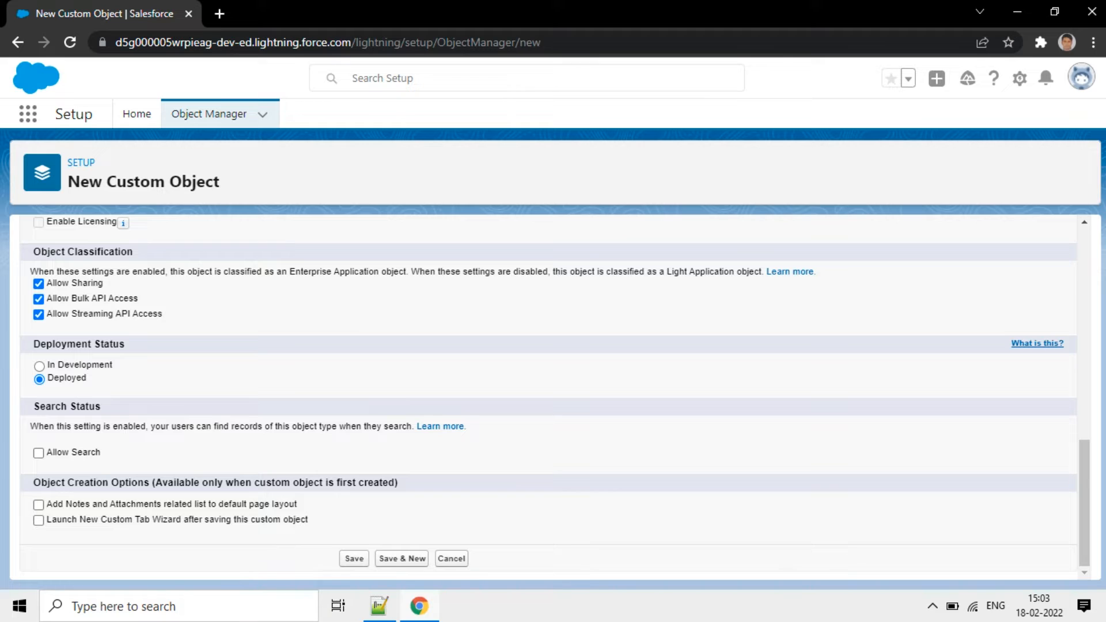
Keep the deployment status as Deployed and save the Customer custom object
drag(125, 344, 75, 345)
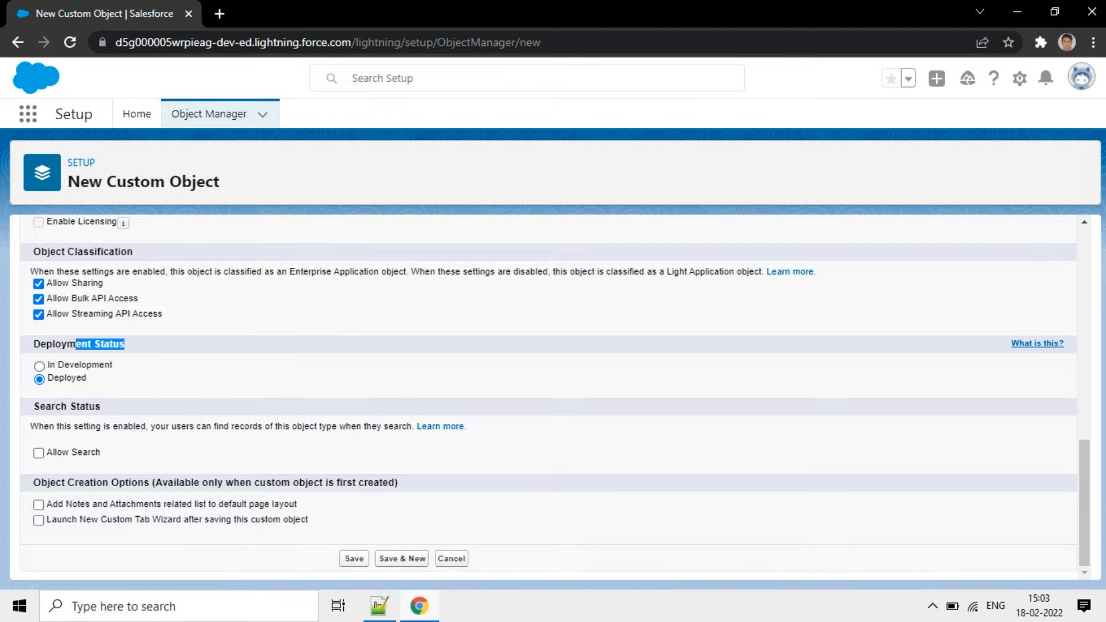
click(40, 379)
click(354, 558)
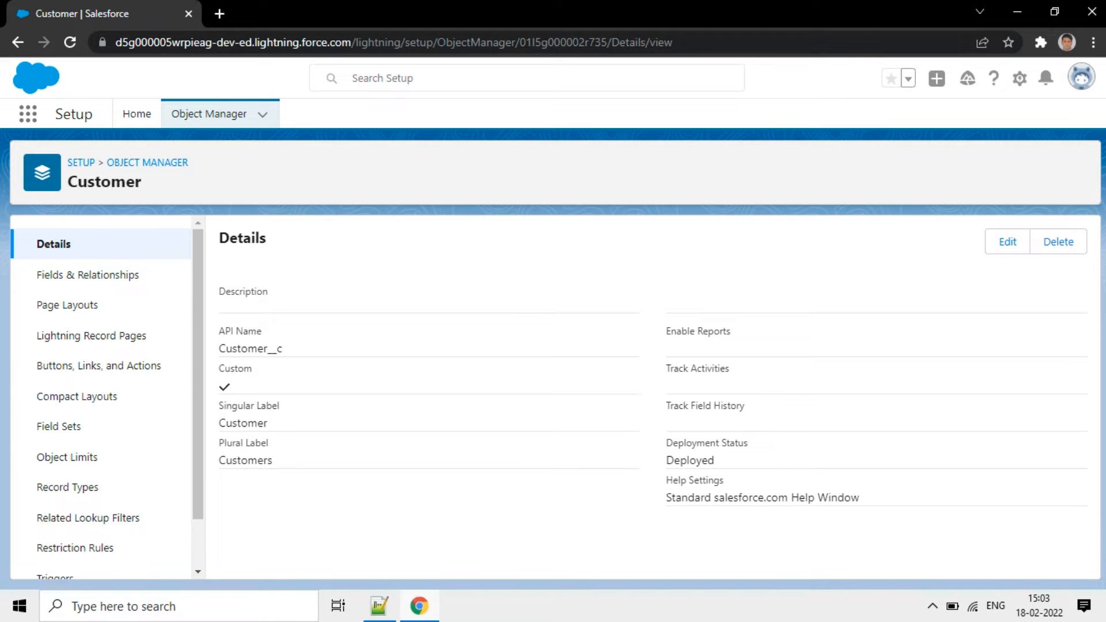
Examine the API name in the Customer object's details
drag(218, 348, 283, 348)
click(265, 349)
click(219, 348)
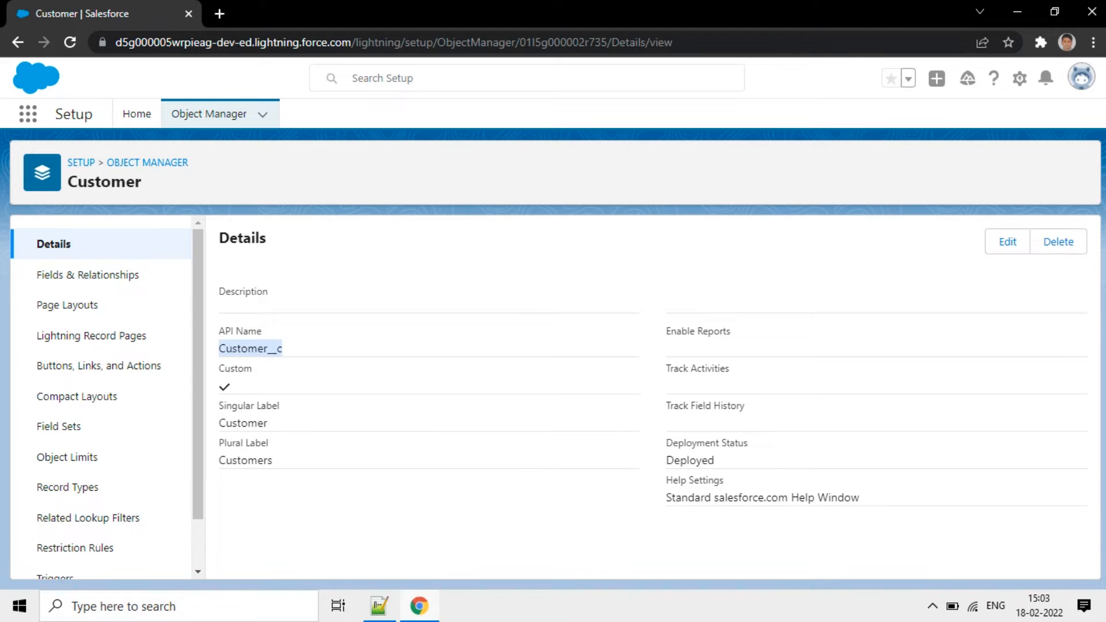
click(283, 349)
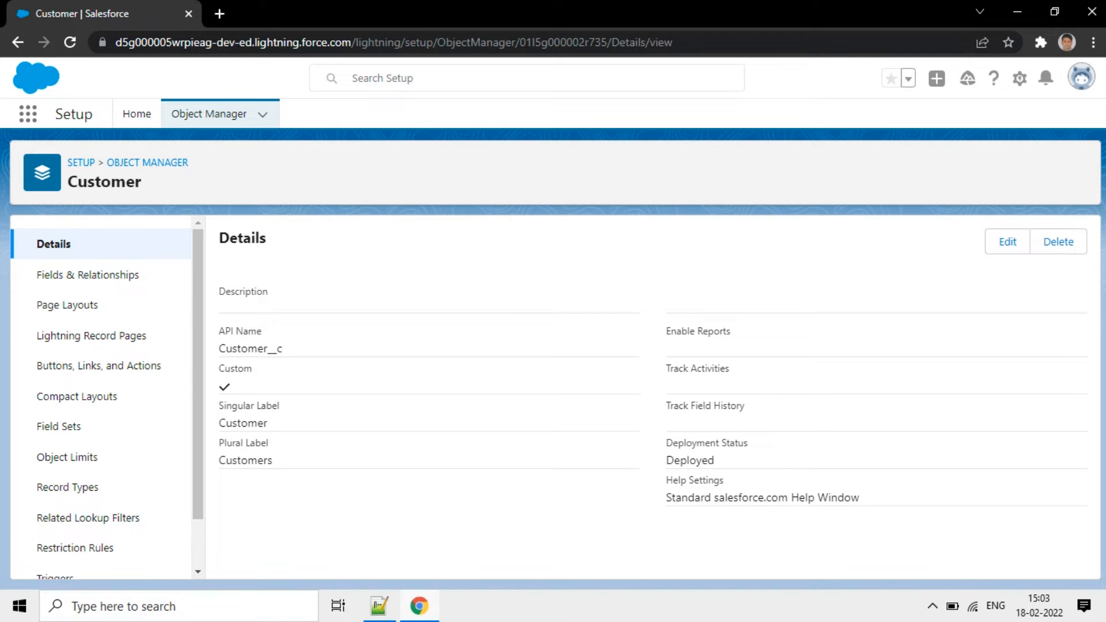
drag(283, 348, 219, 348)
click(271, 348)
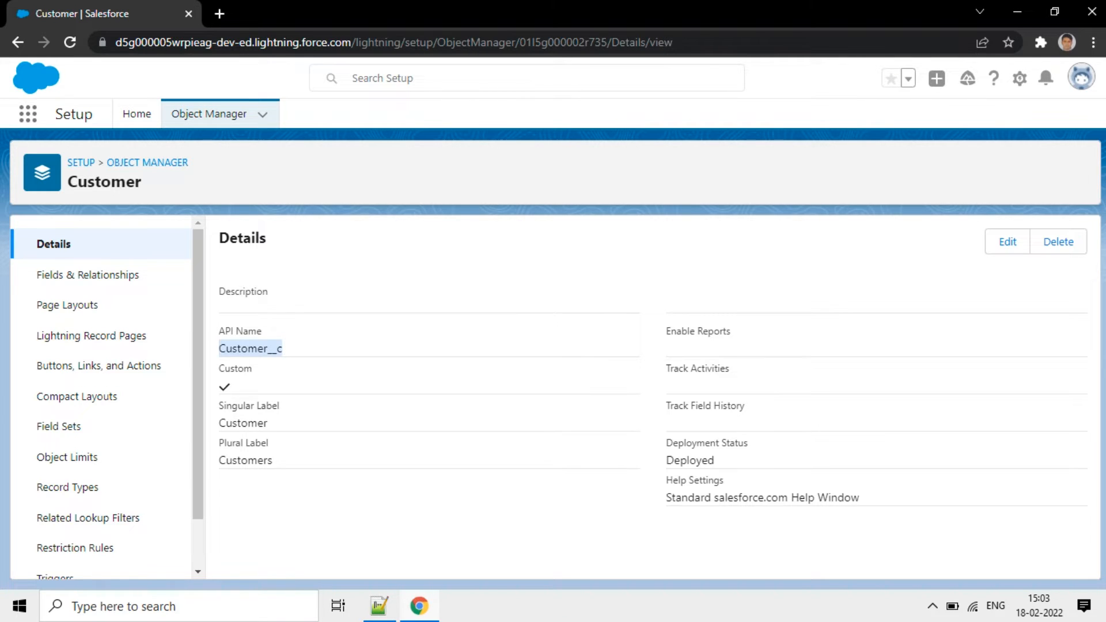
Open the Customer object's fields and relationships and examine the names of the standard fields
click(87, 275)
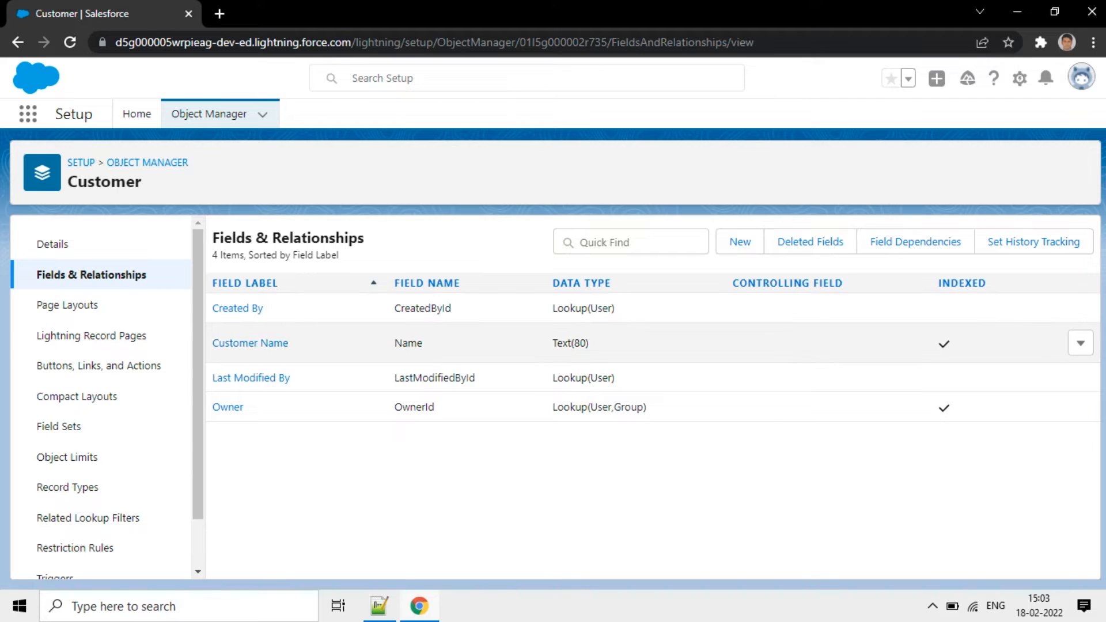
double_click(435, 378)
double_click(414, 407)
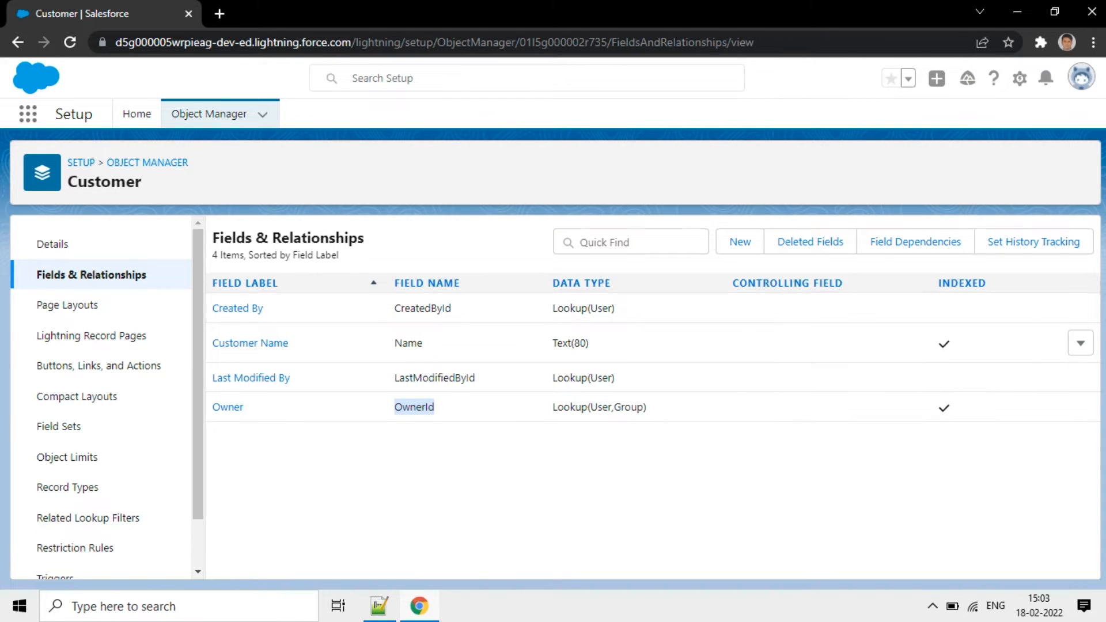
mouse_move(439, 407)
mouse_down()
mouse_move(393, 407)
mouse_move(393, 309)
mouse_up()
click(478, 461)
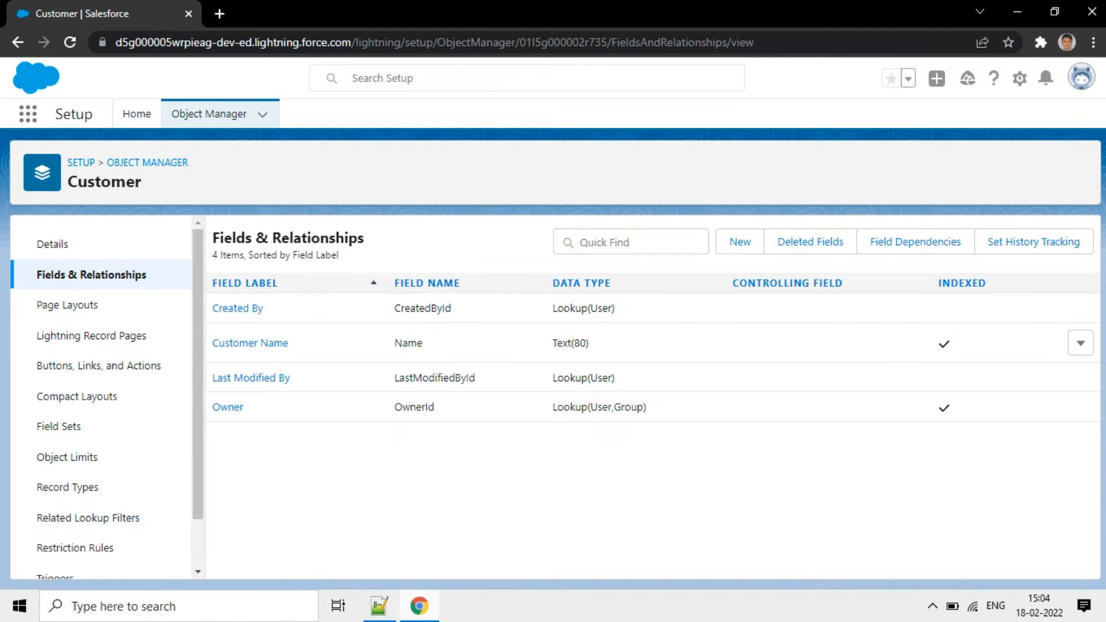
Switch to Notepad++ and check which keys inside the Customer JSON need fields, starting with name
key(alt+Tab)
click(54, 199)
drag(113, 119, 283, 167)
click(54, 199)
double_click(136, 119)
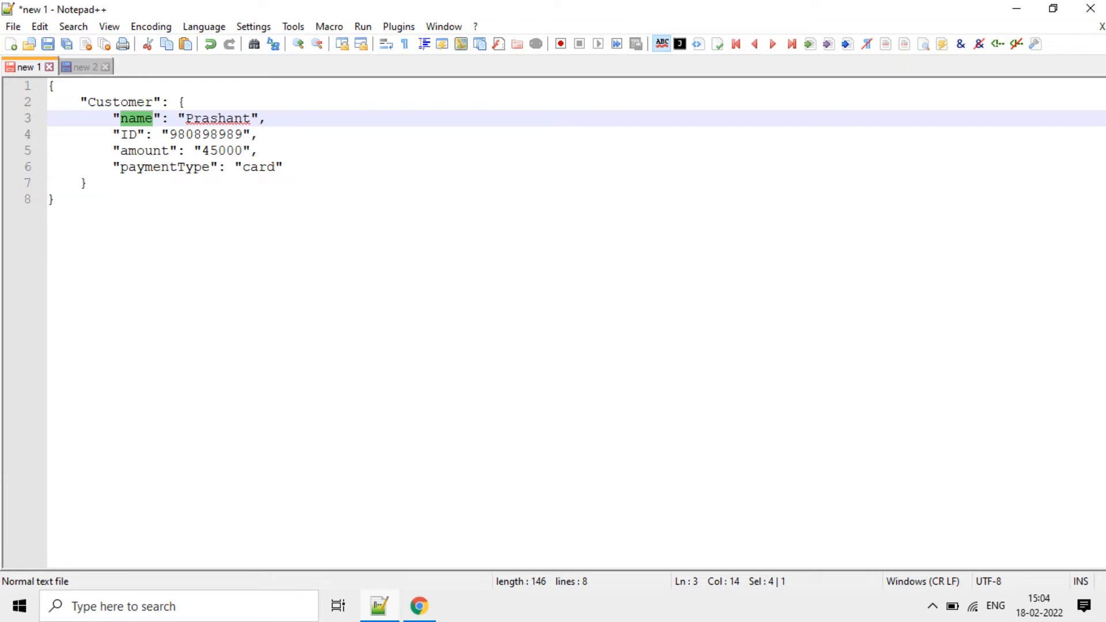
Switch back to Salesforce in Chrome and start a new custom field on the Customer object with the Text data type
key(alt+Tab)
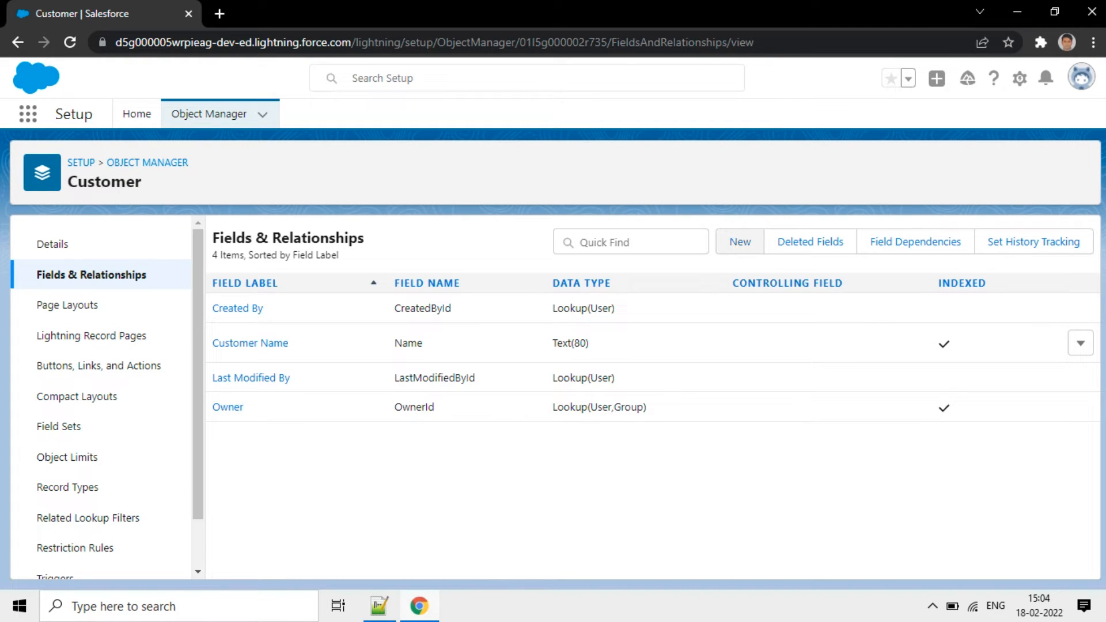
click(740, 242)
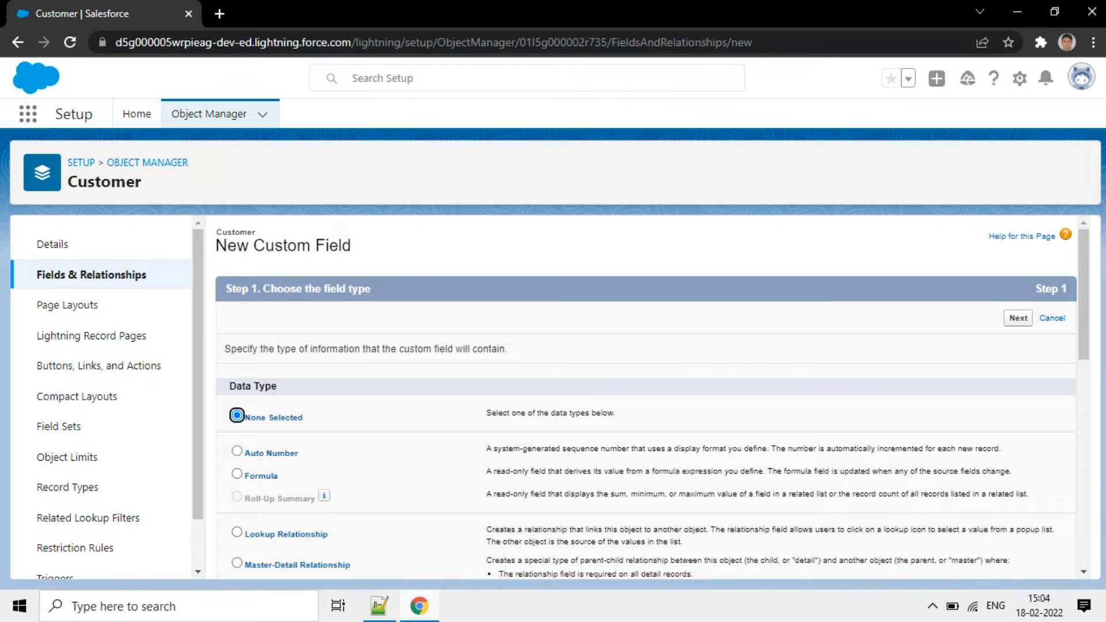
scroll(653, 398, down, 4)
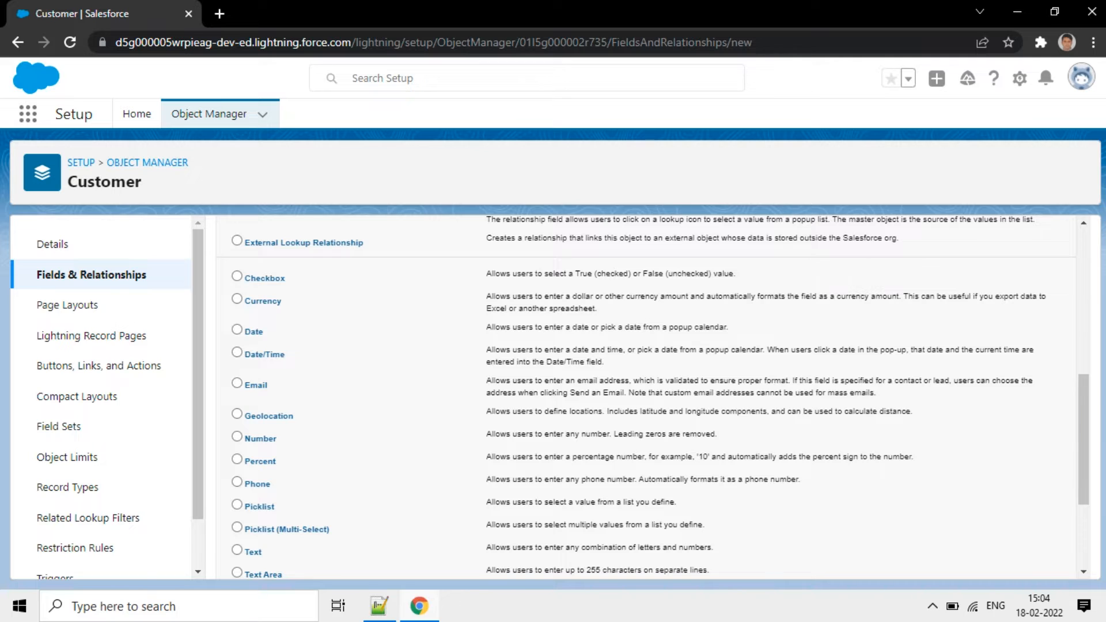
scroll(653, 398, down, 3)
click(236, 388)
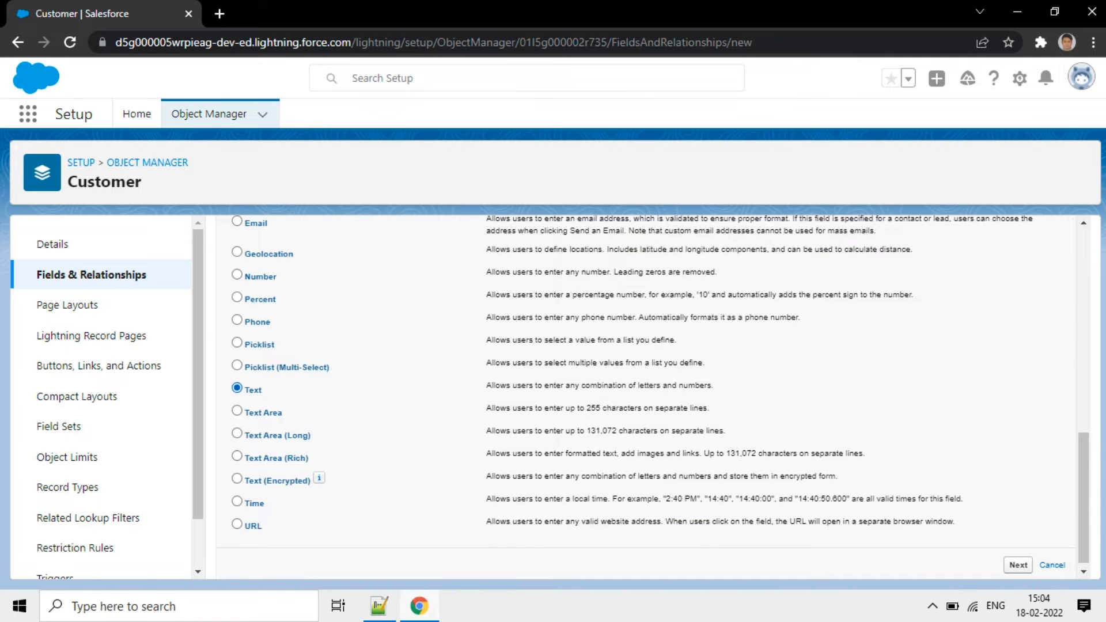
click(1017, 564)
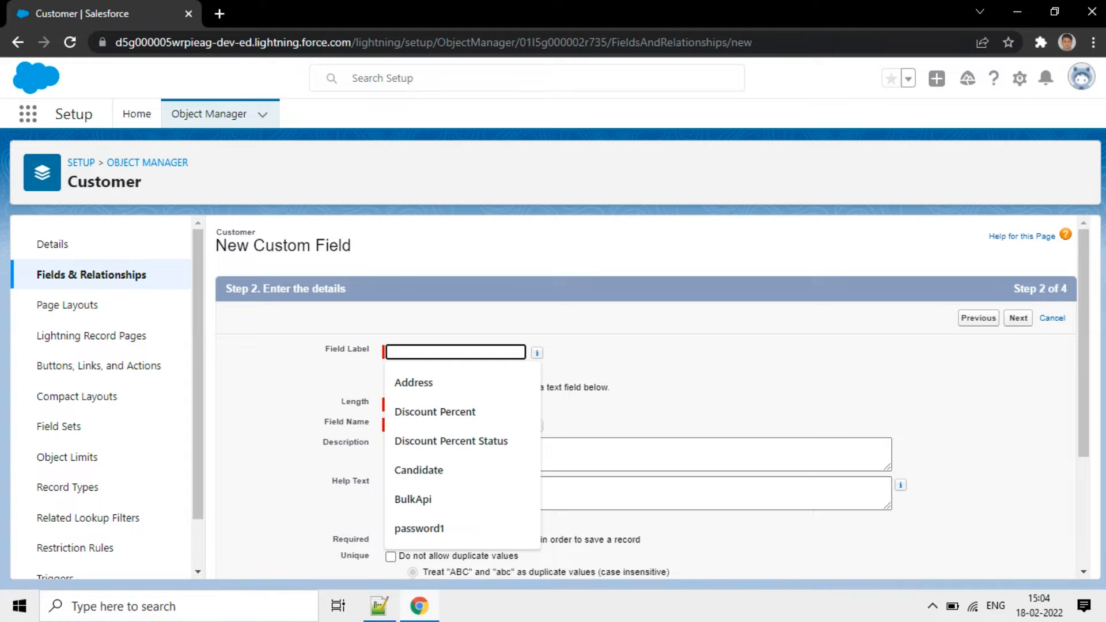
Label the new text field name, matching its field name, and set its length to 100
text(name)
key(Tab)
click(455, 405)
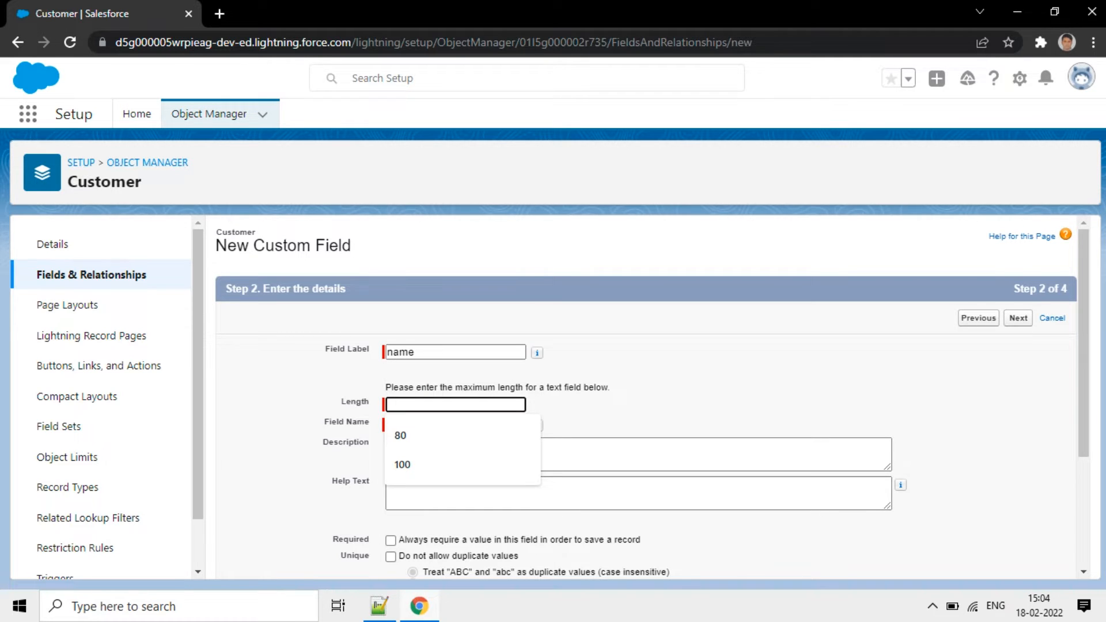
text(100)
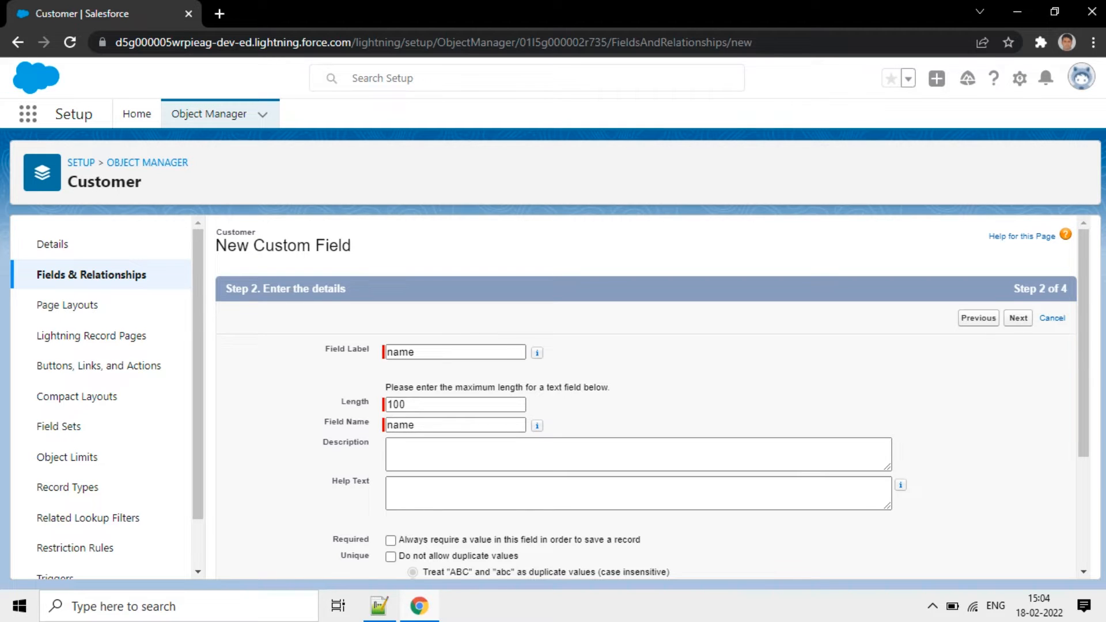
scroll(645, 398, down, 1)
click(496, 373)
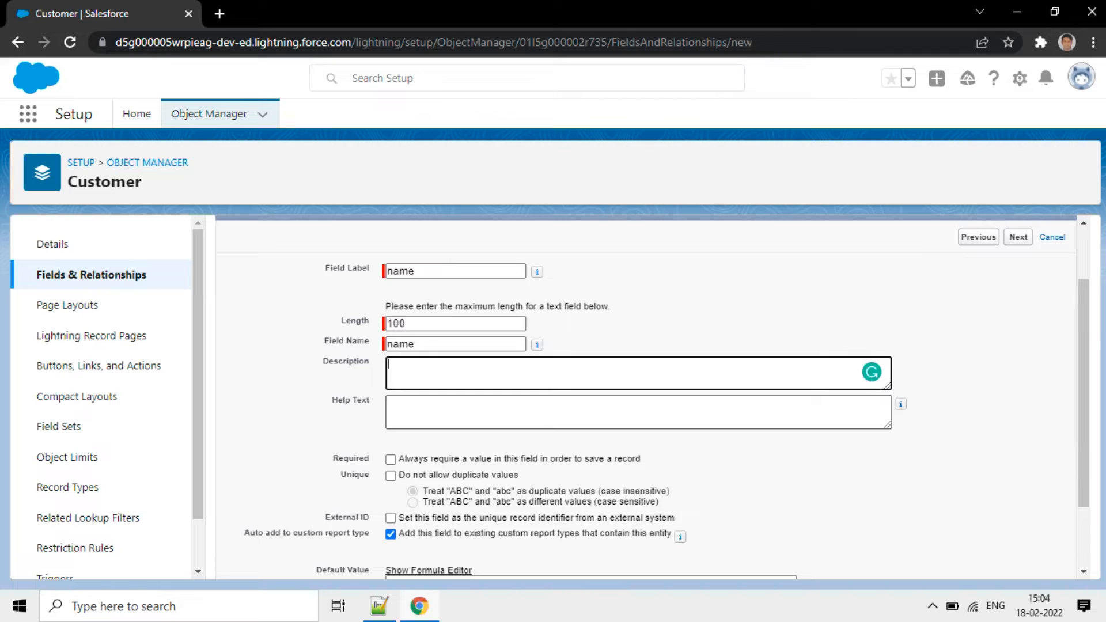
Make the name field always require a value for saving a record, and proceed to field-level security
scroll(645, 397, down, 2)
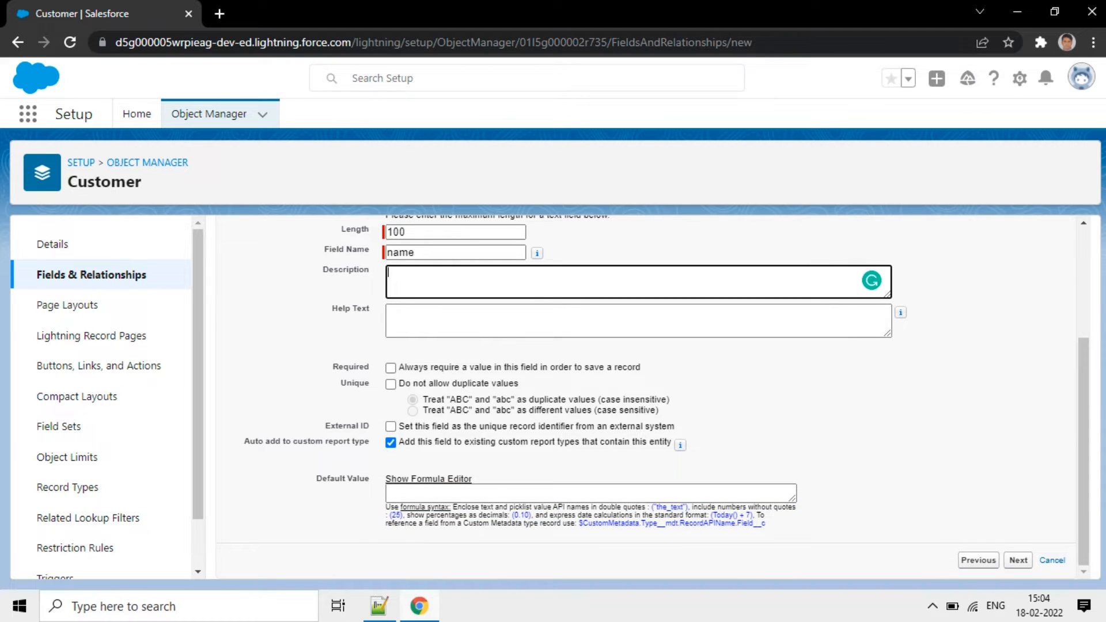
drag(641, 368, 398, 367)
click(391, 368)
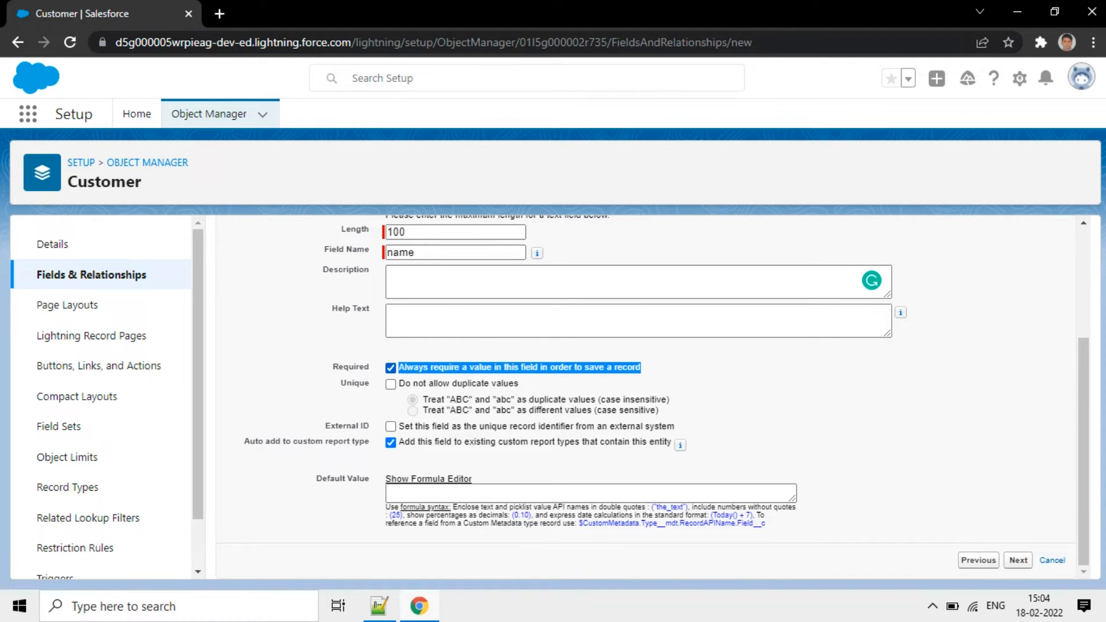
double_click(350, 367)
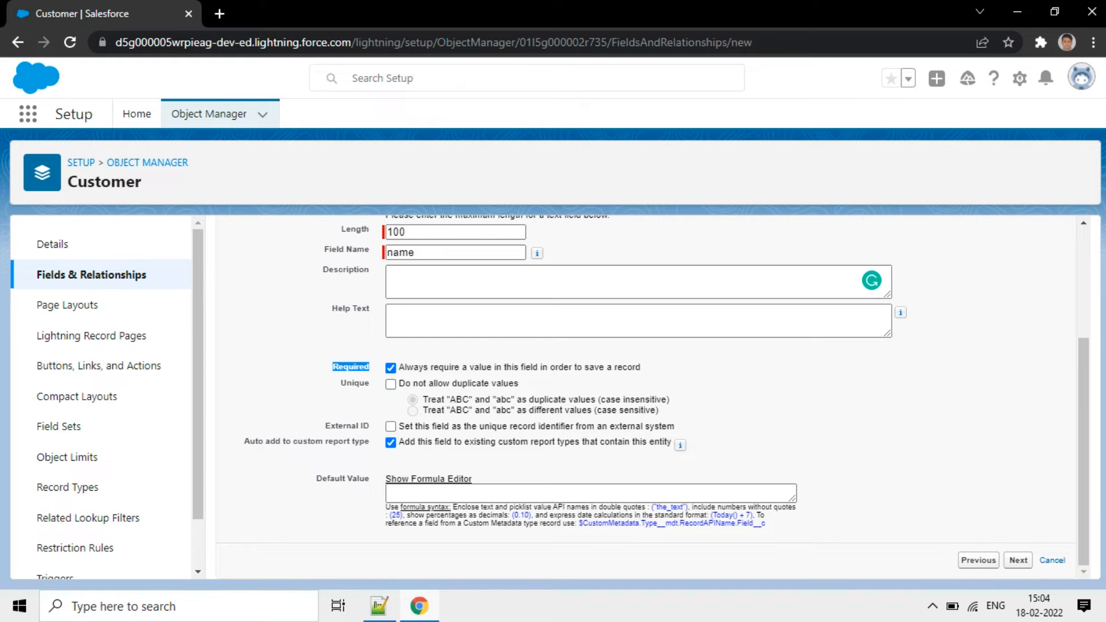
click(374, 367)
scroll(638, 398, up, 1)
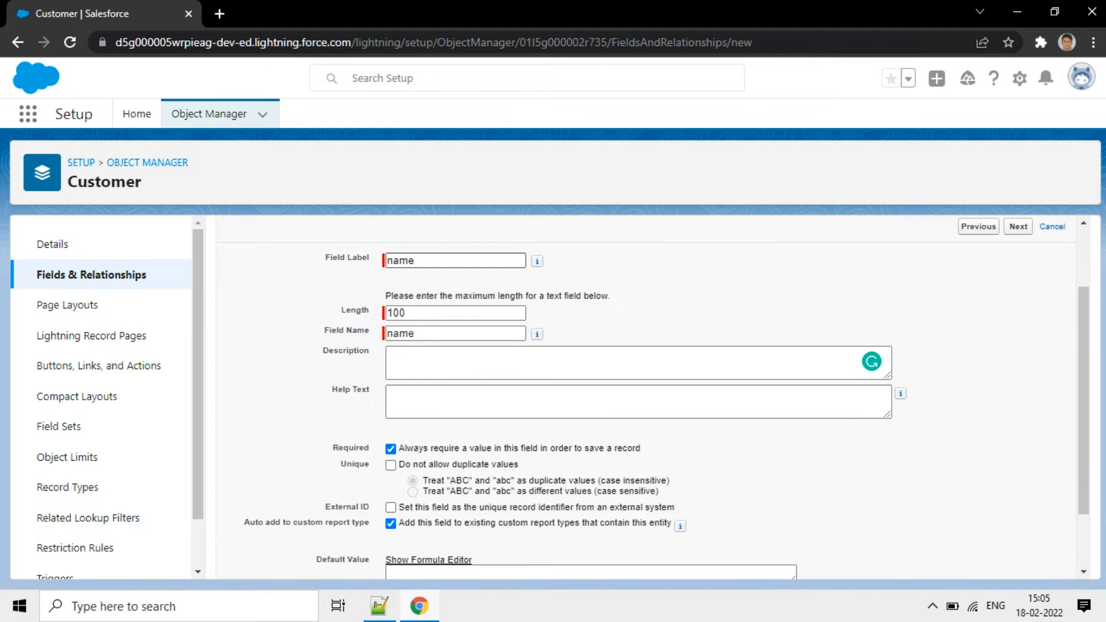
drag(423, 261, 386, 261)
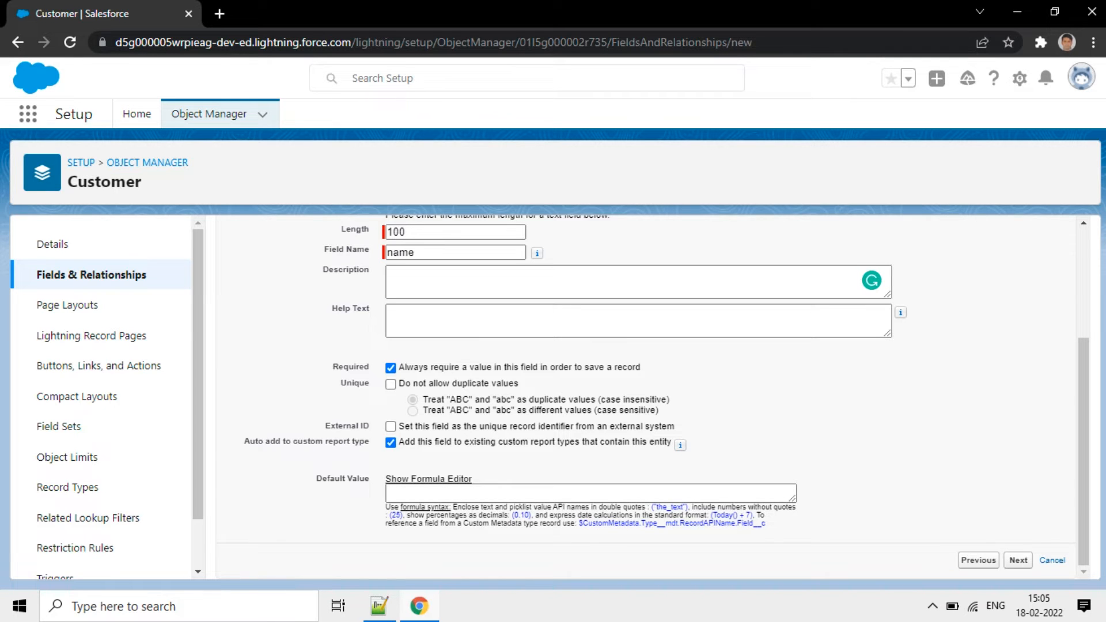
scroll(652, 398, up, 3)
scroll(652, 397, down, 3)
click(1018, 560)
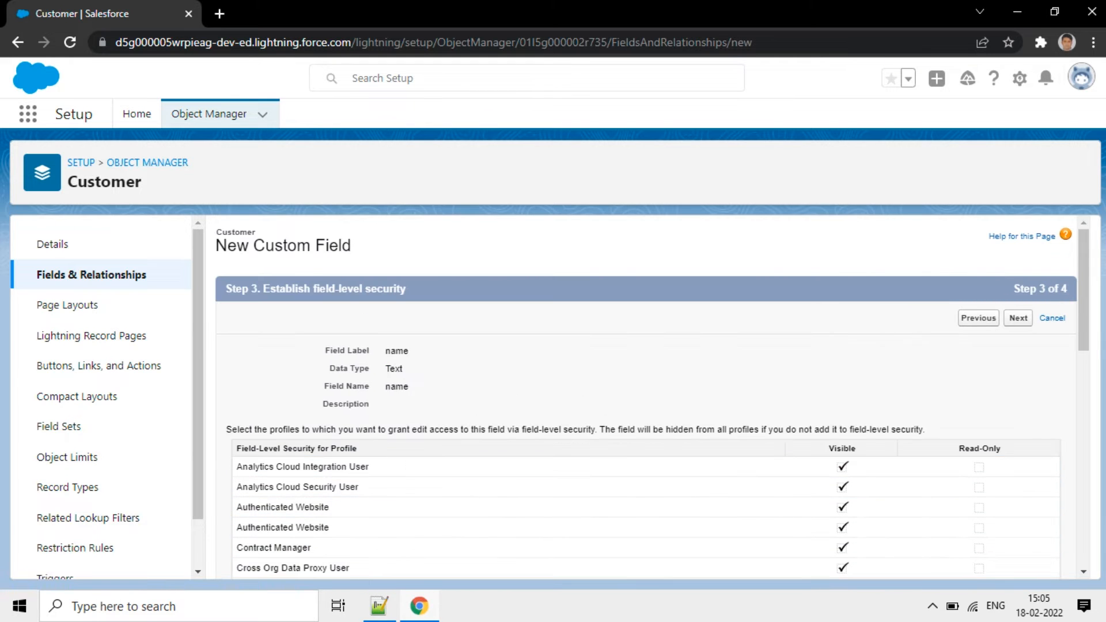
Review the name field's field-level security for the profiles, keep it visible to all, and proceed to the page layouts
scroll(634, 426, down, 4)
scroll(633, 427, up, 4)
scroll(634, 403, down, 3)
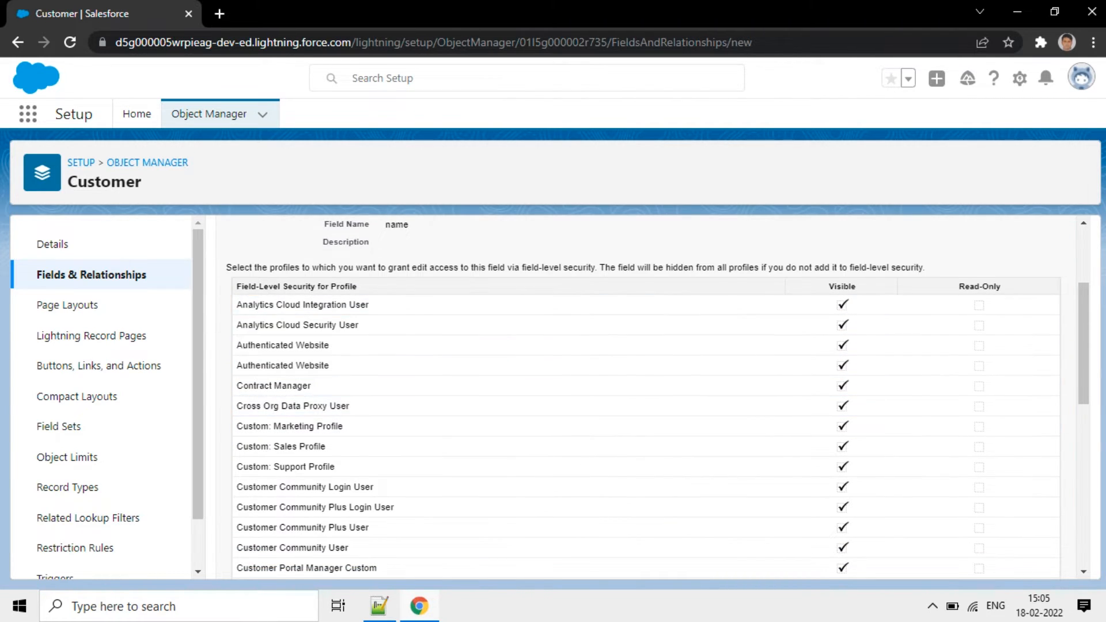
drag(235, 286, 358, 286)
scroll(576, 406, down, 4)
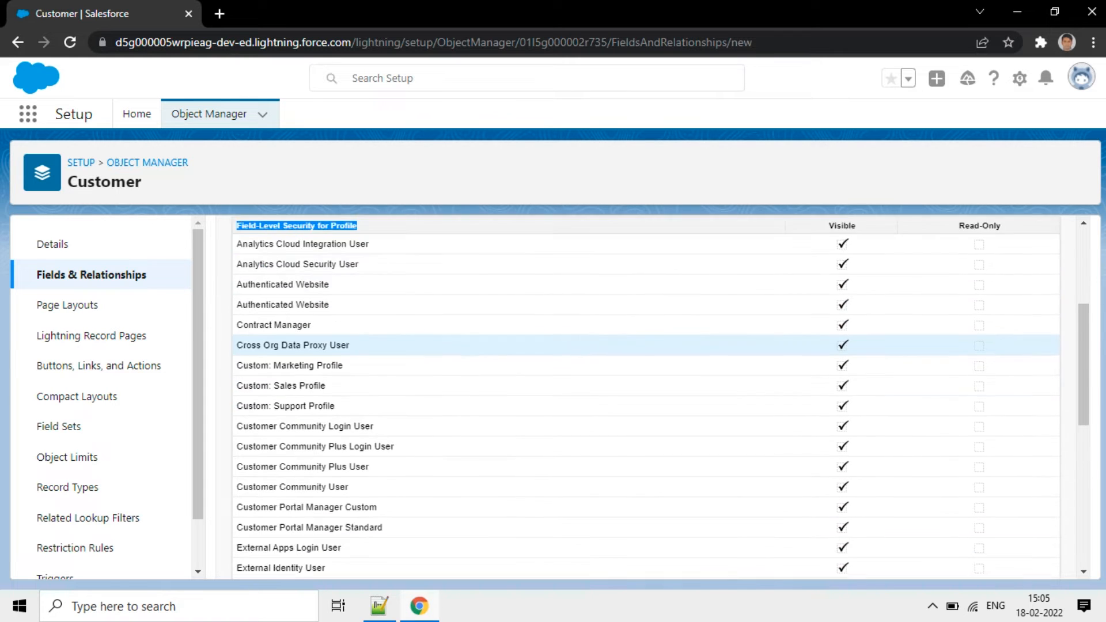
scroll(633, 484, down, 4)
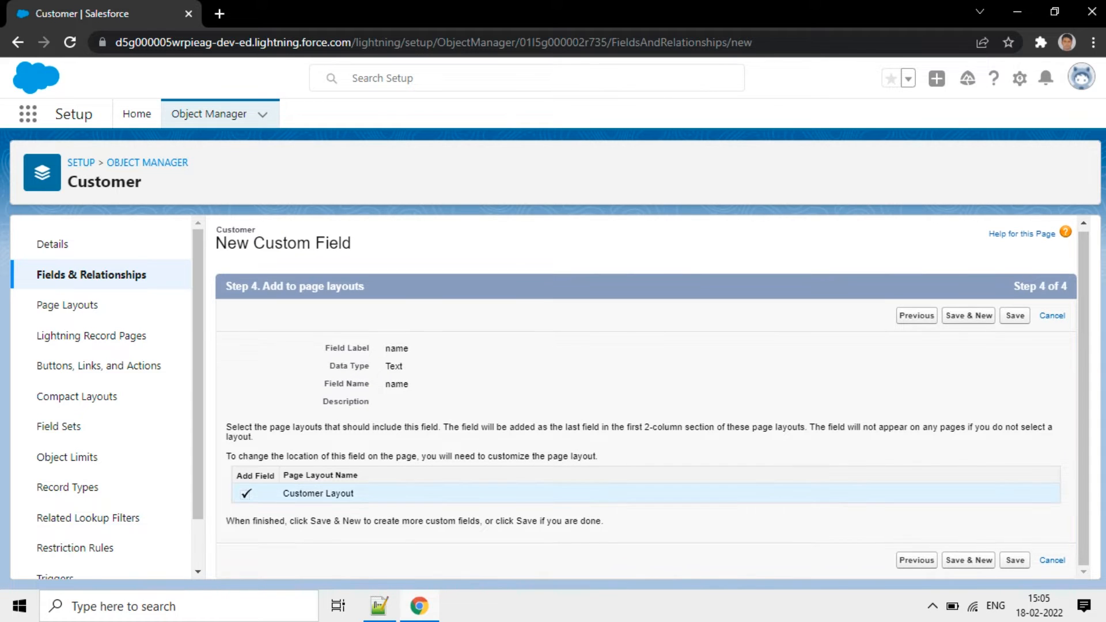
Keep the name field on the Customer Layout page layout and save the field
triple_click(304, 493)
click(304, 494)
drag(358, 475, 283, 475)
click(318, 493)
drag(282, 493, 354, 493)
click(354, 493)
drag(354, 493, 282, 493)
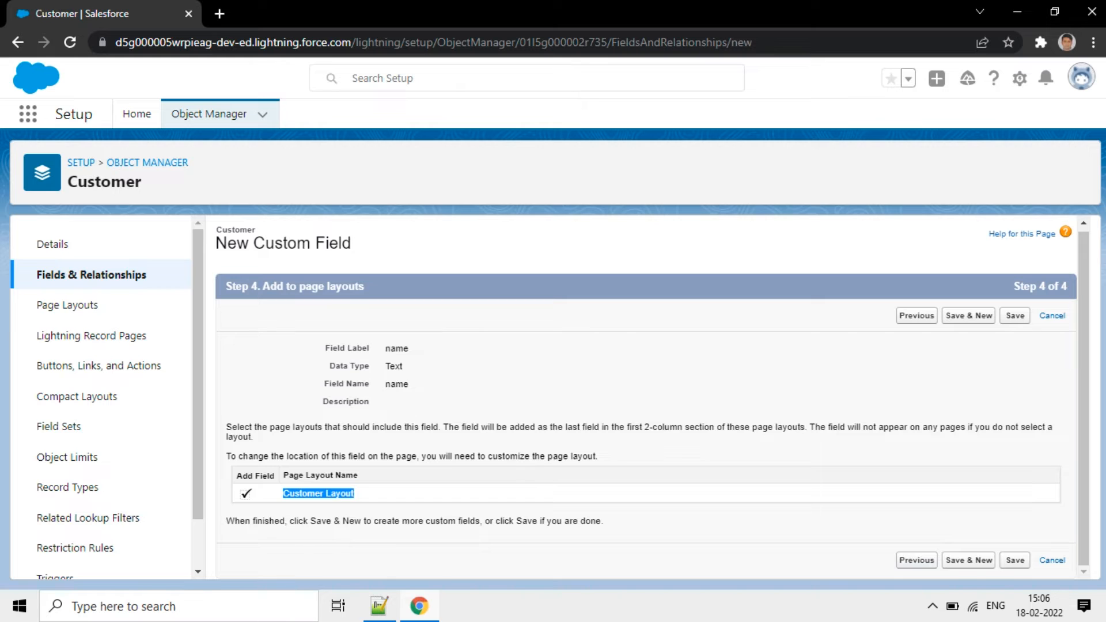
click(1015, 561)
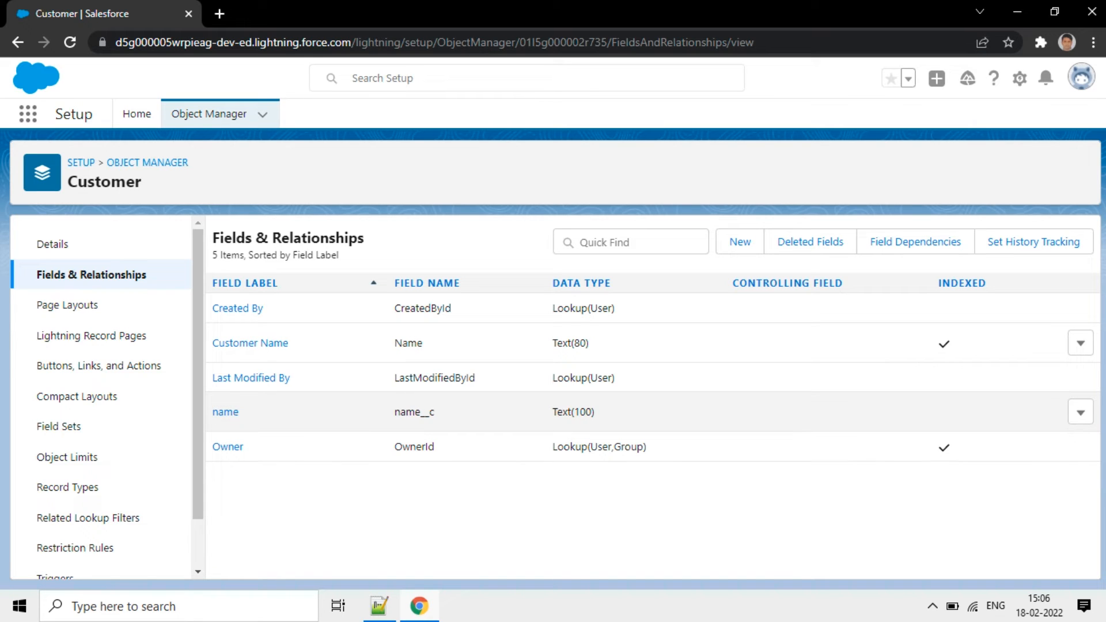
Examine the suffix of the new name field's API name, and check the ID key of the JSON in Notepad++
drag(421, 412, 434, 412)
click(436, 412)
key(alt+Tab)
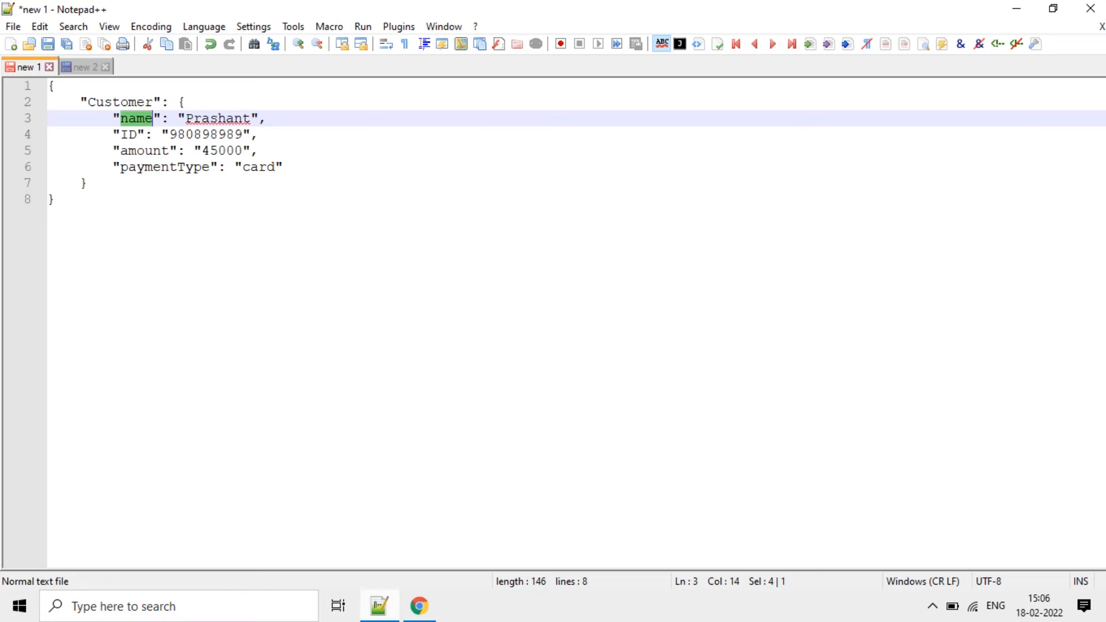
double_click(129, 135)
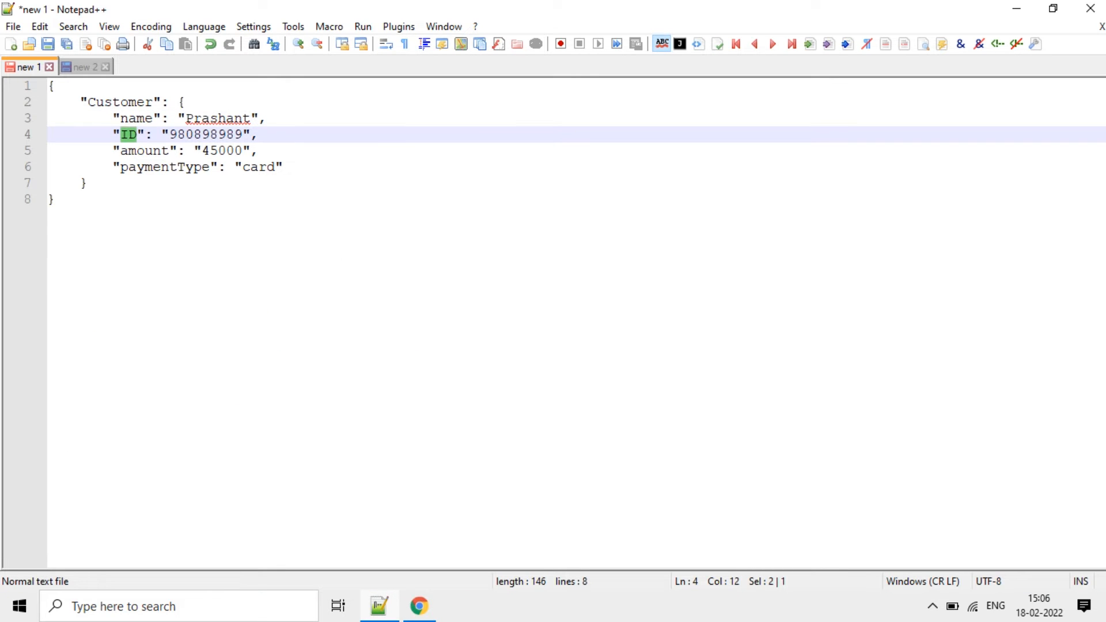
Return to Salesforce in Chrome and start another custom field on the Customer object with the Number data type
key(alt+Tab)
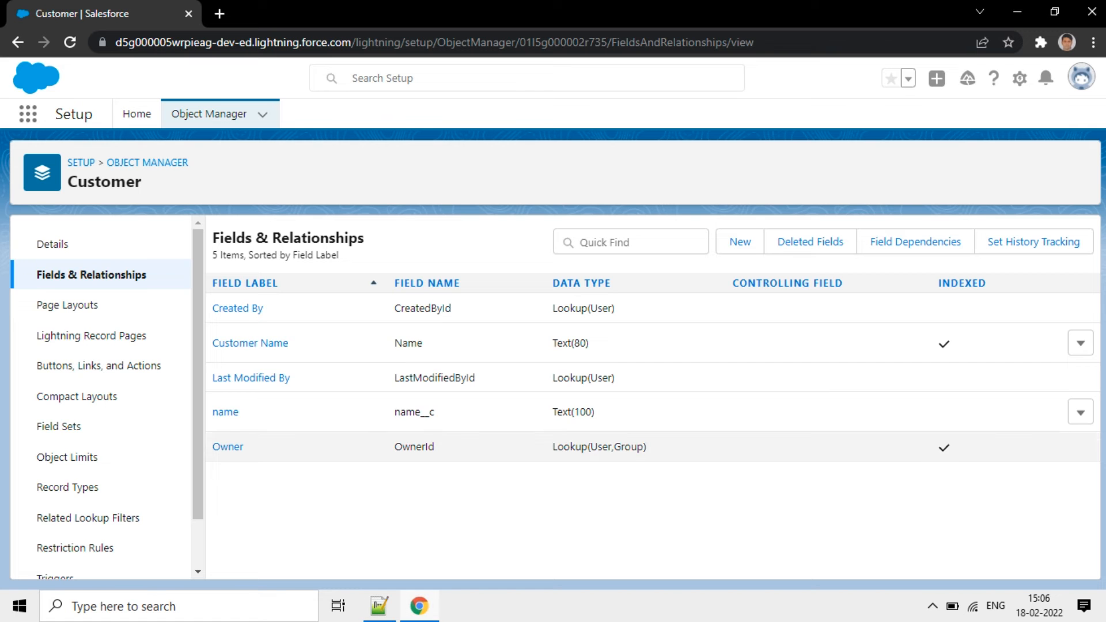
click(740, 242)
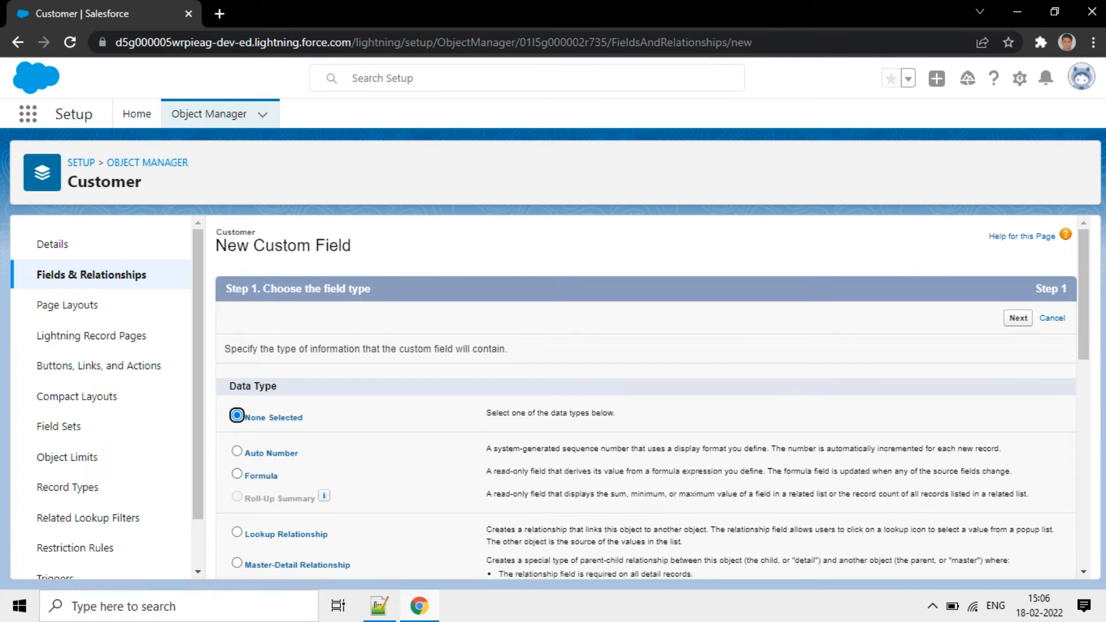
scroll(651, 397, down, 3)
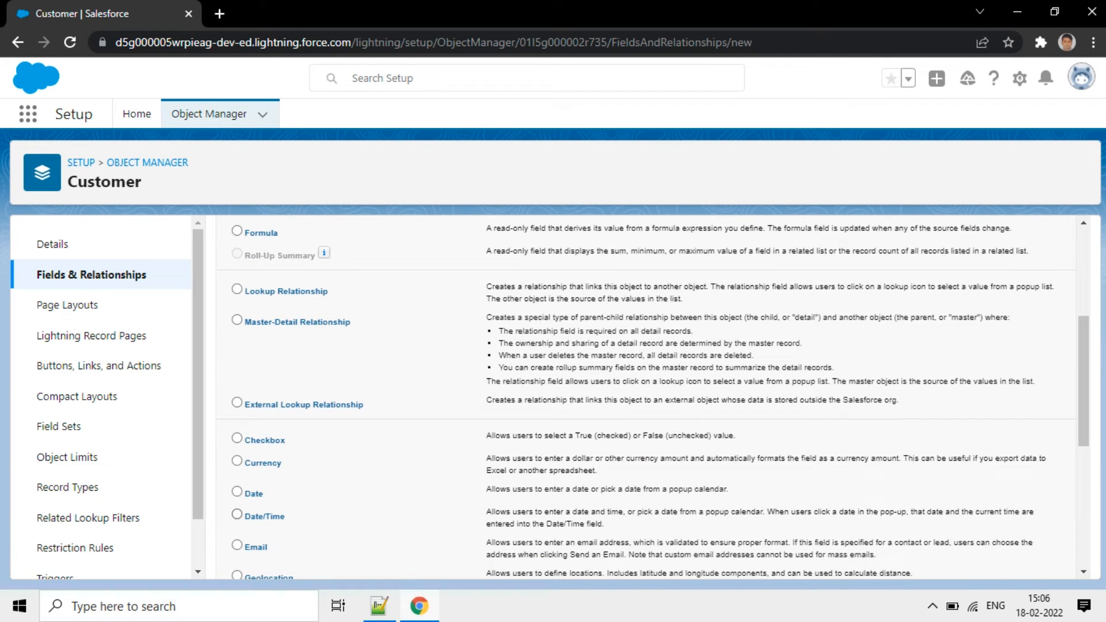
scroll(651, 397, down, 3)
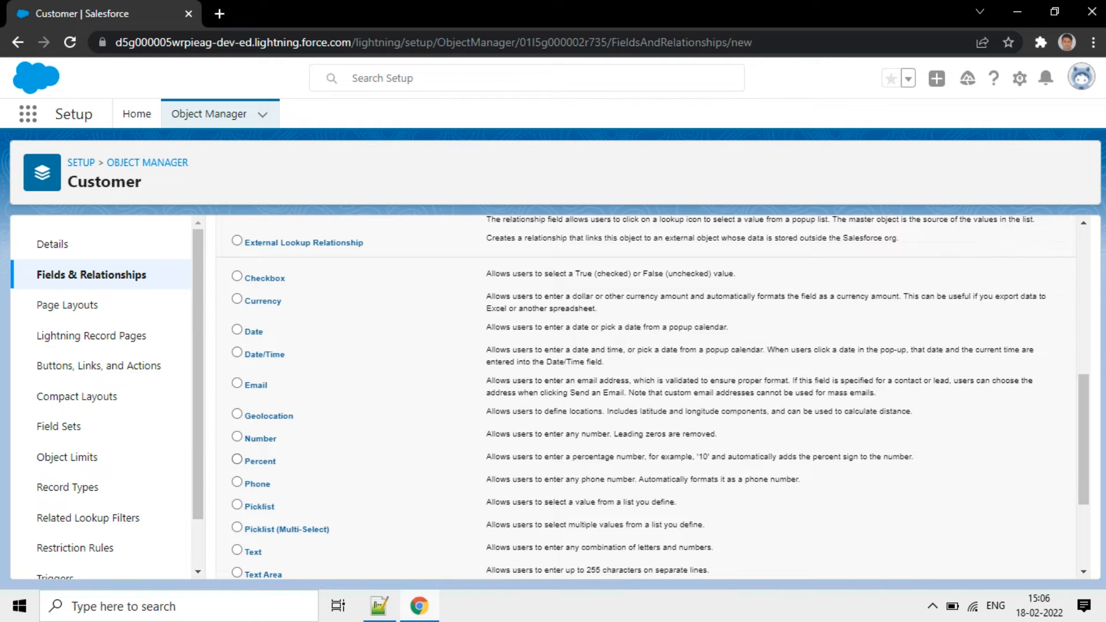
click(236, 436)
scroll(651, 397, down, 3)
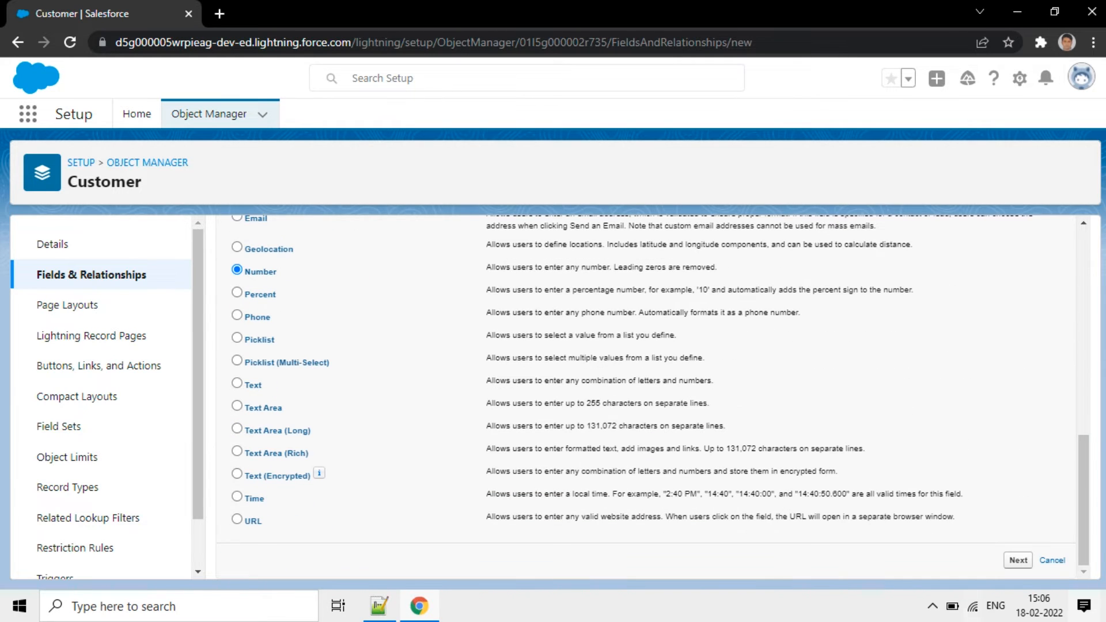
click(1017, 560)
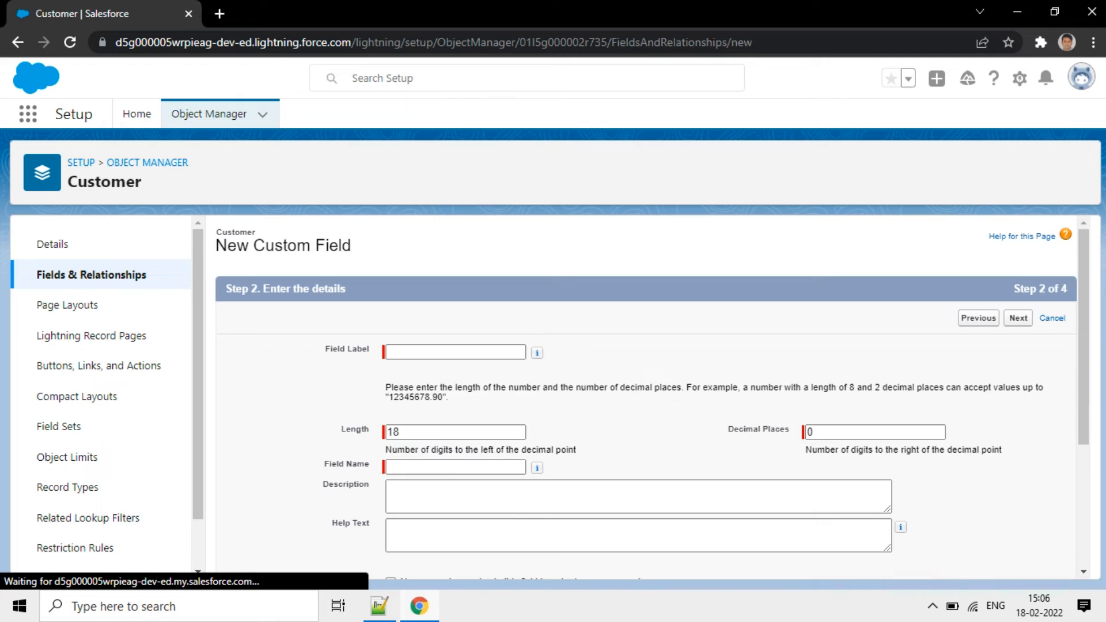
Label the number field ID, matching its field name, and keep its length of 18 with 0 decimal places
click(455, 352)
text(ID)
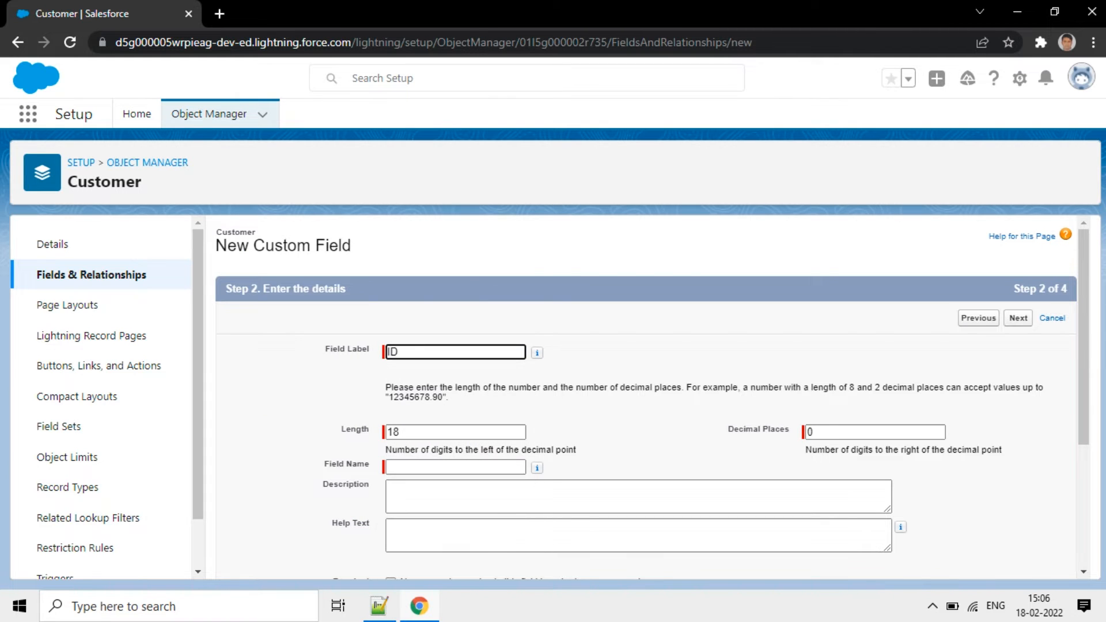
key(Tab)
click(455, 432)
key(ctrl+a)
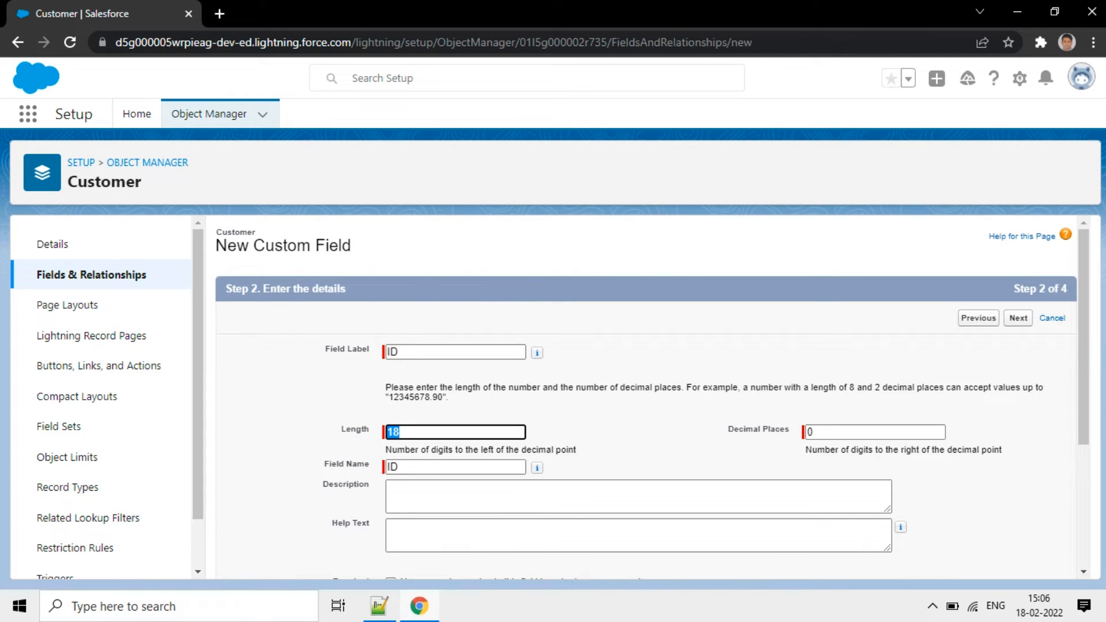
click(634, 455)
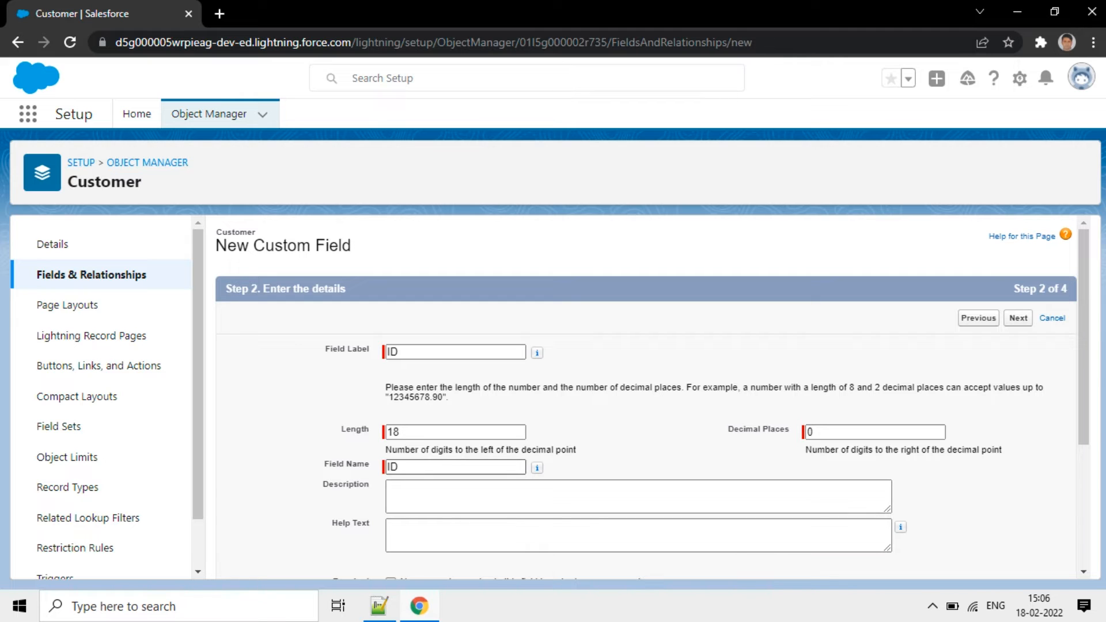
Make the ID field required, disallow duplicate values, and proceed to field-level security
scroll(651, 398, down, 3)
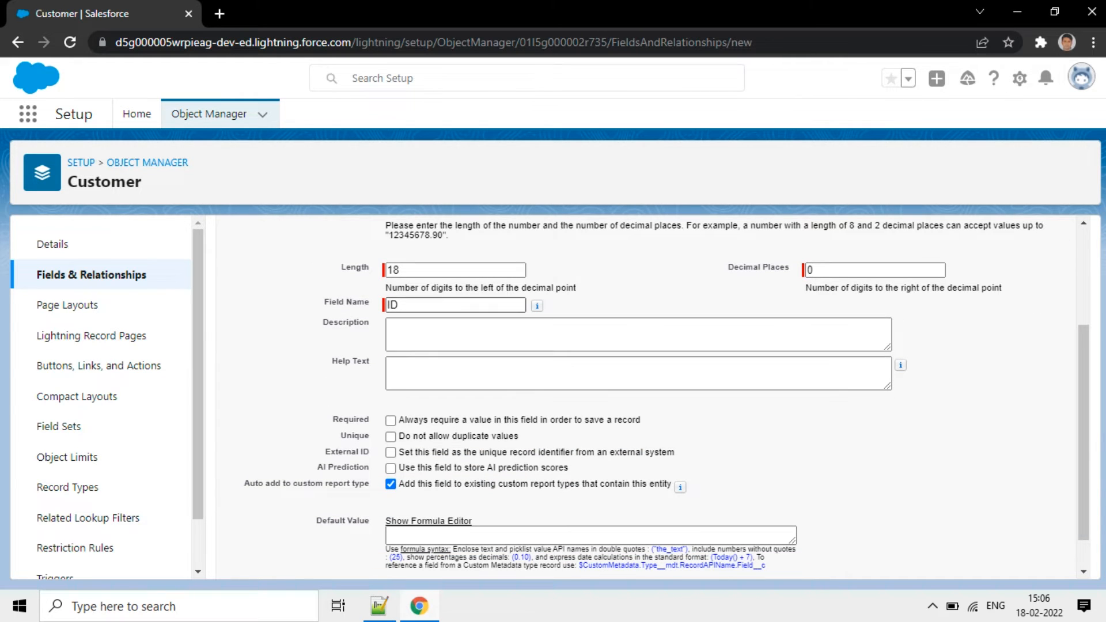
scroll(651, 398, down, 1)
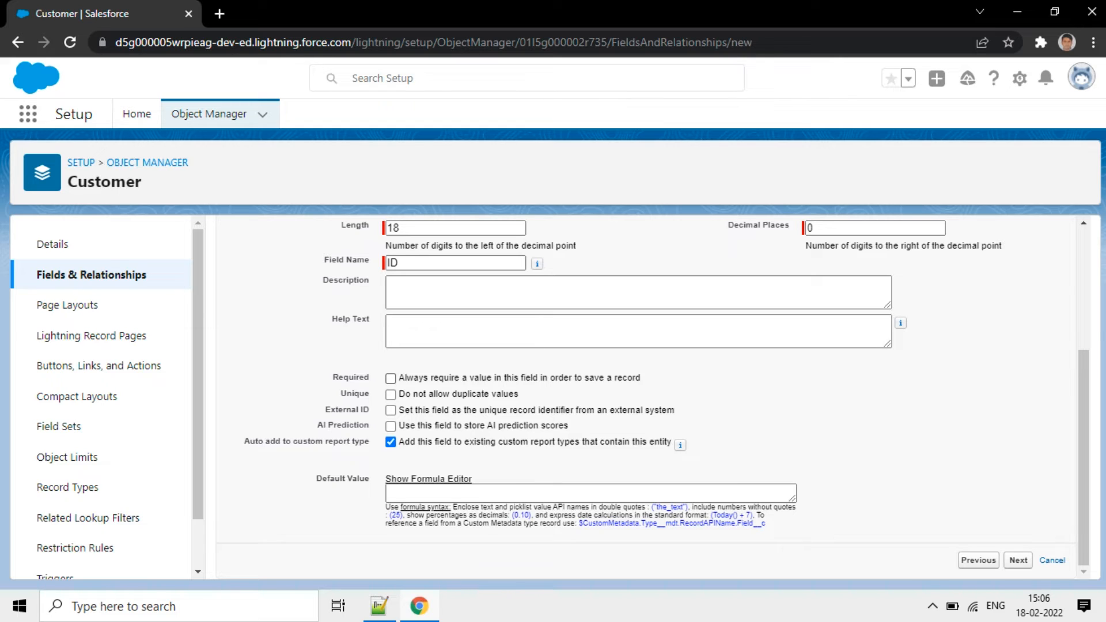
click(390, 378)
click(390, 395)
drag(518, 394, 397, 394)
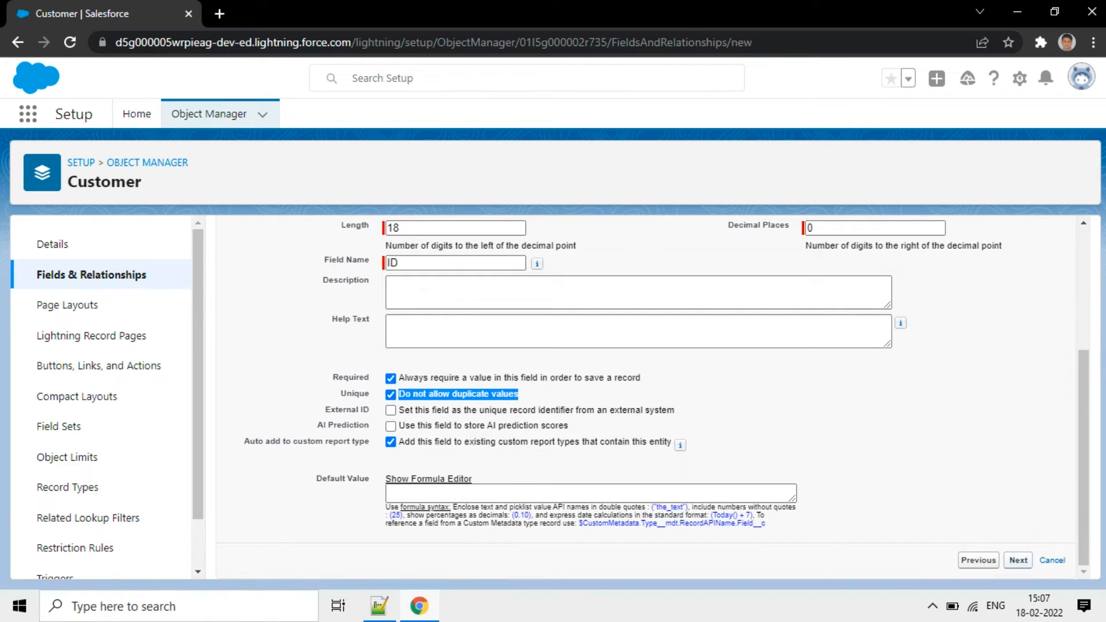
click(1018, 559)
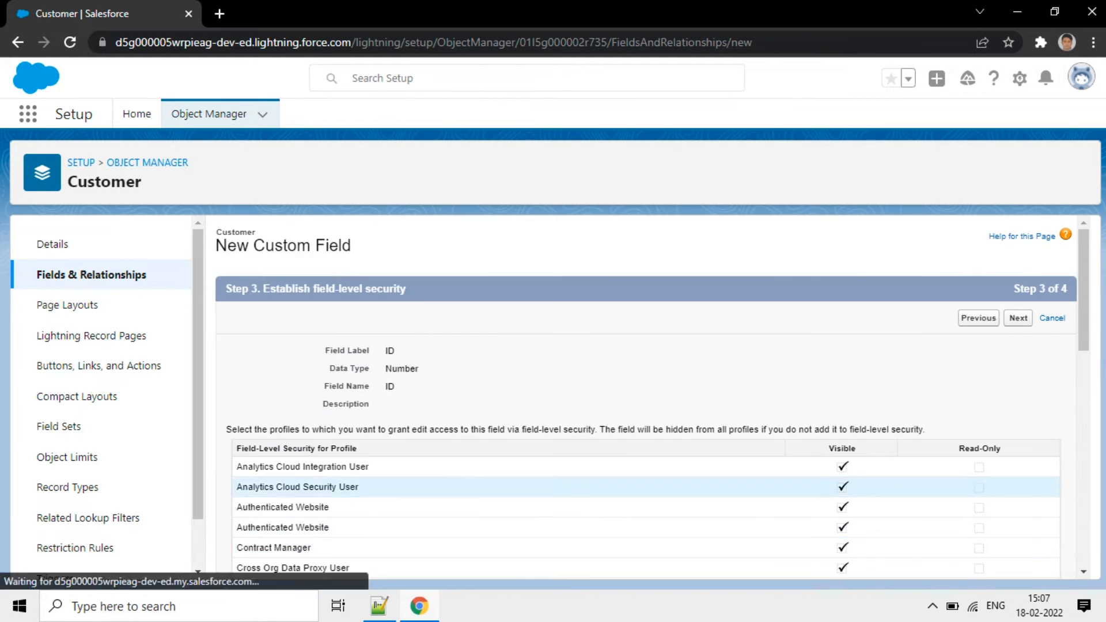
Accept the ID field's default field-level security, keep it on Customer Layout, and save the field
scroll(645, 397, down, 10)
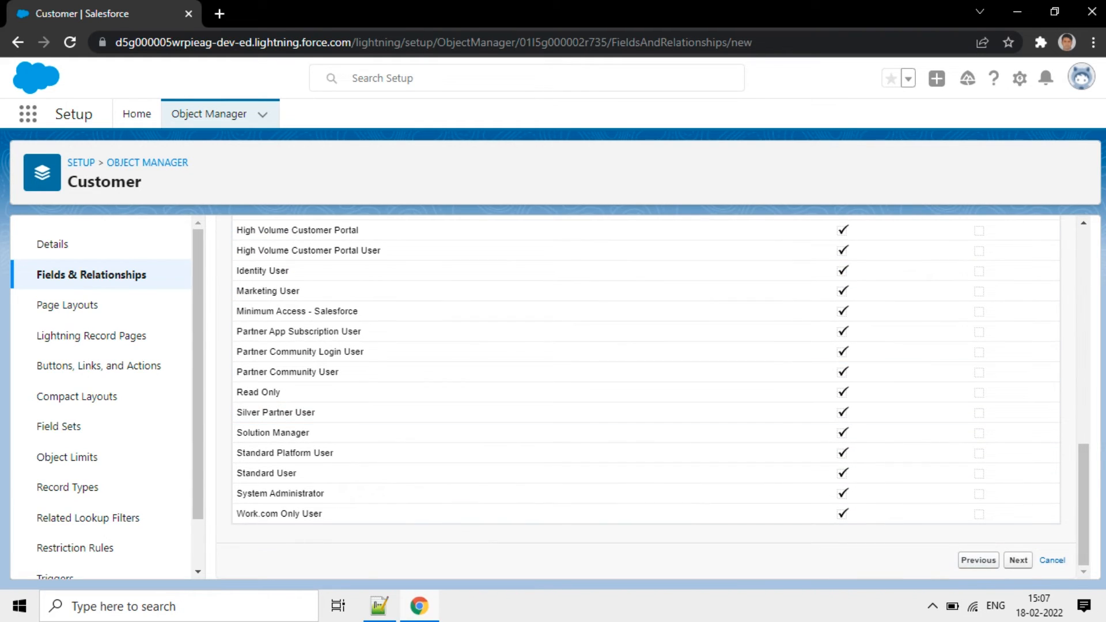
click(1018, 560)
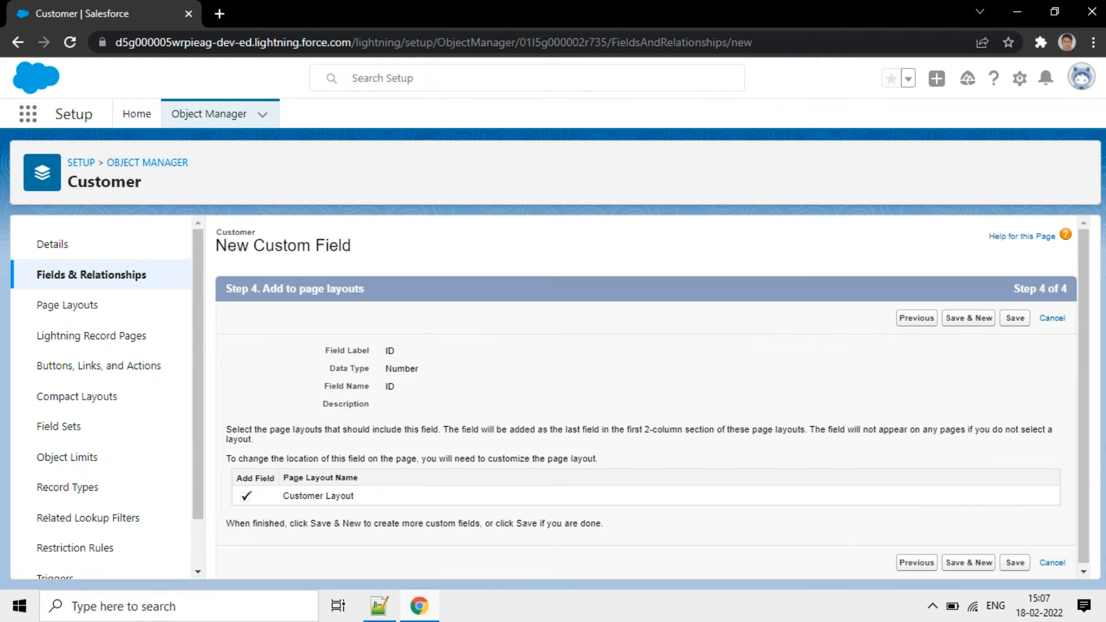
drag(354, 496, 282, 496)
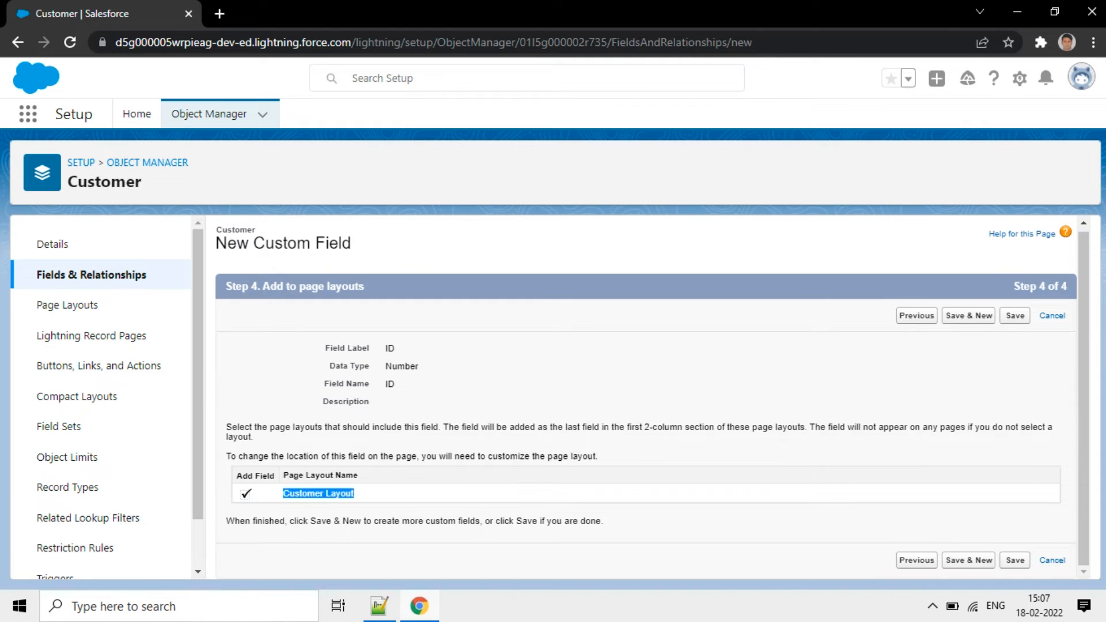
double_click(390, 348)
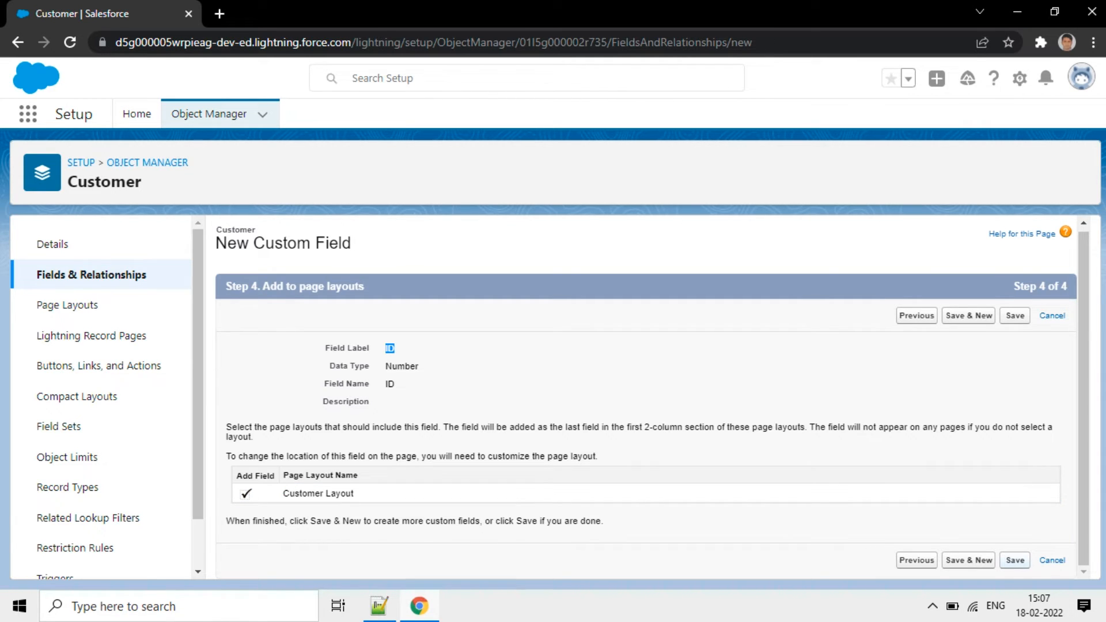
click(1015, 560)
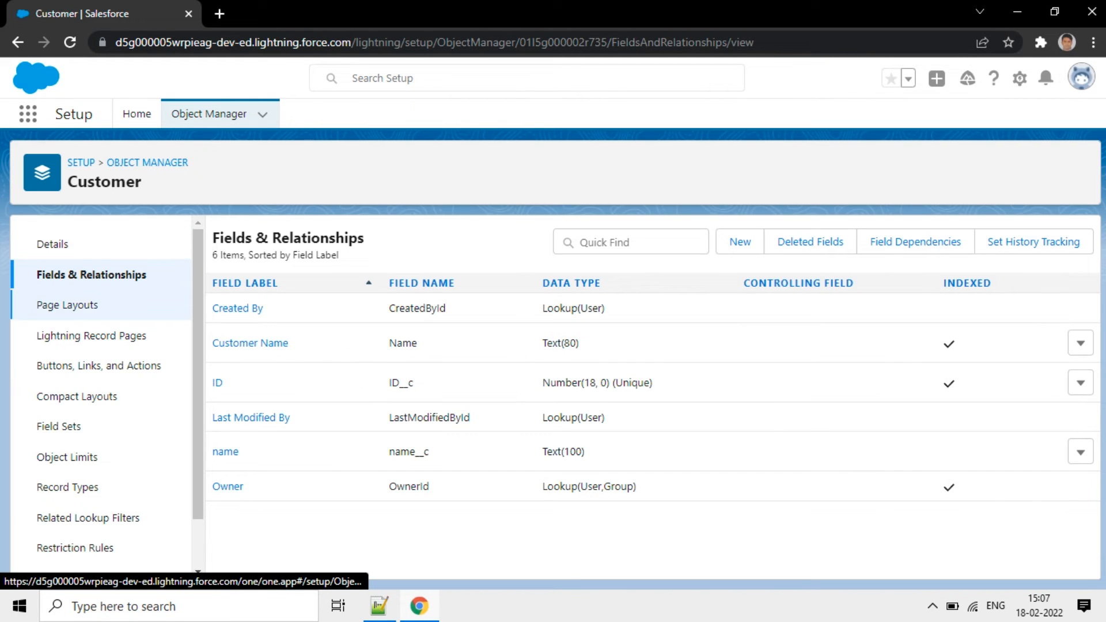
Examine the fields and buttons in the Customer Layout page layout, including the Information section, and return to the Customer object's field list
click(68, 305)
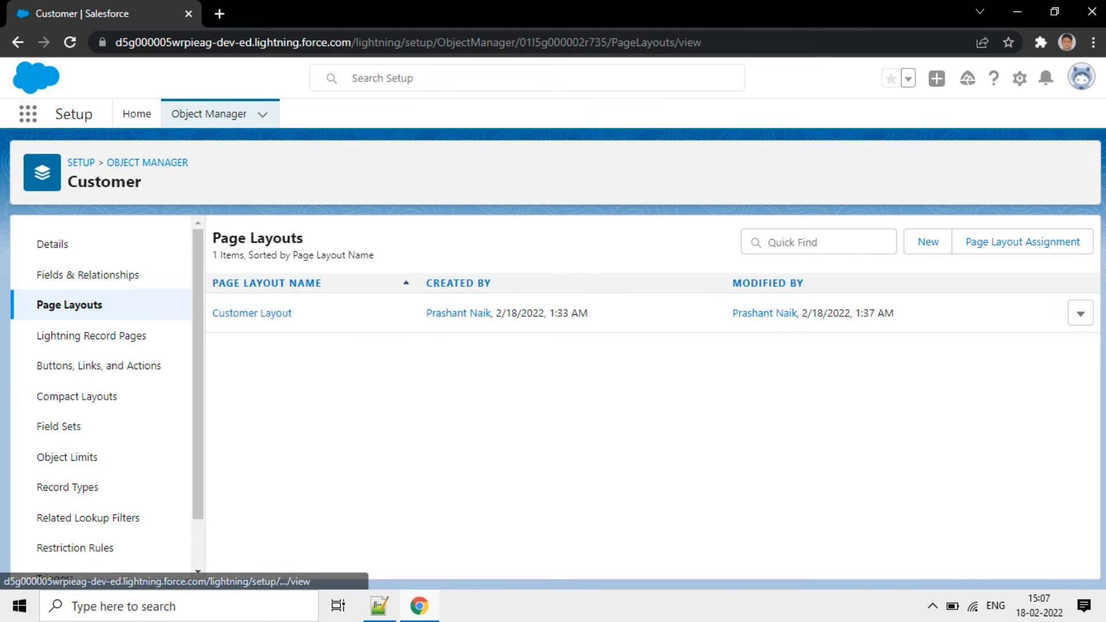
click(251, 313)
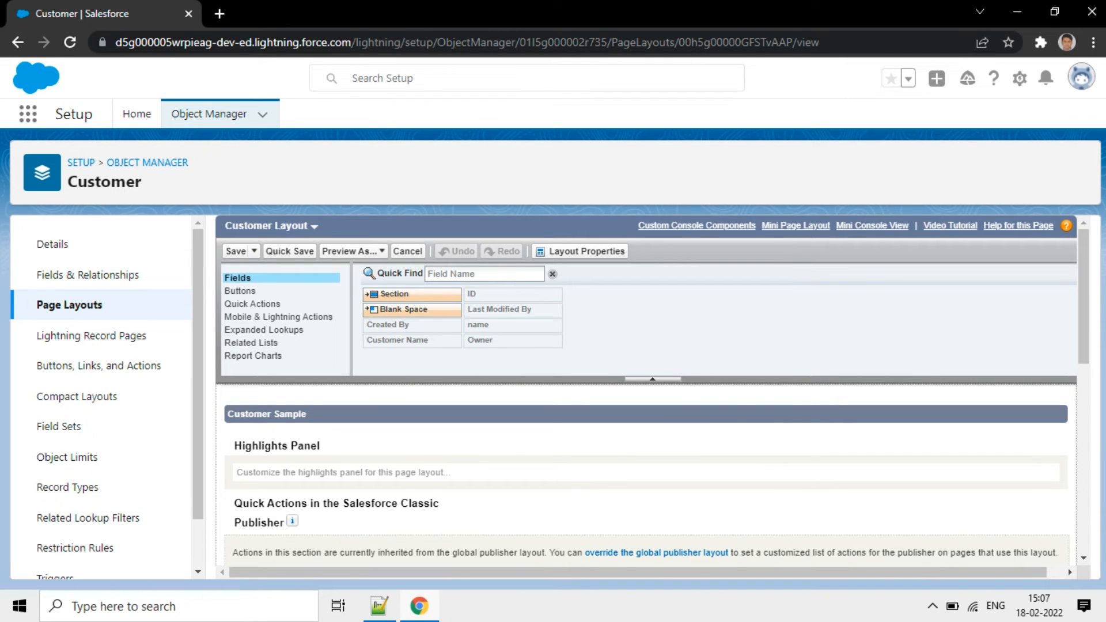
scroll(1054, 429, down, 4)
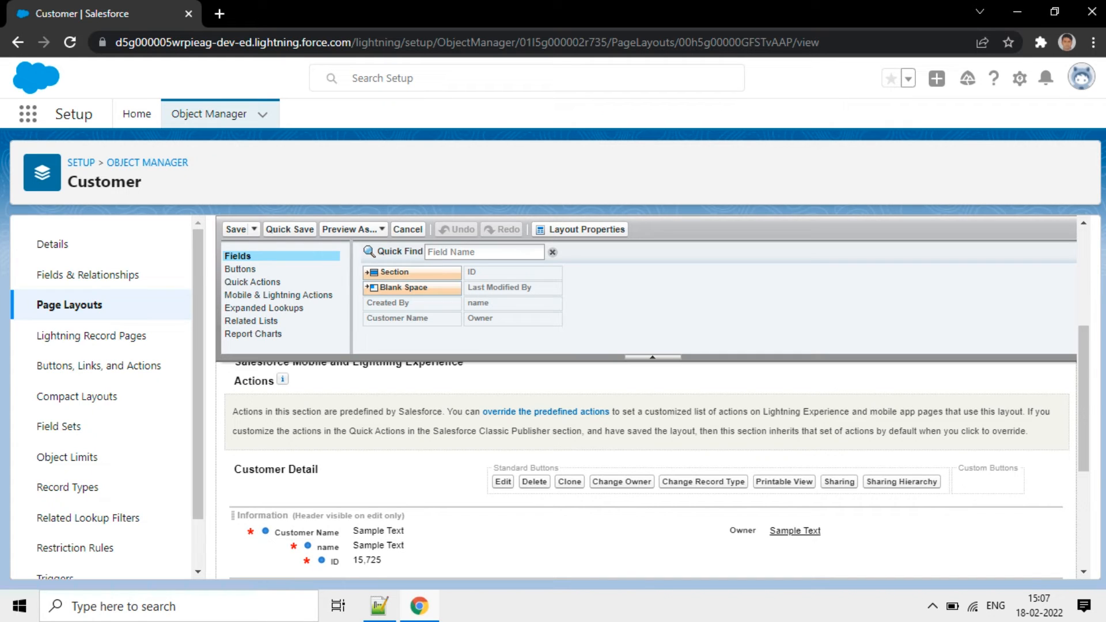
scroll(646, 469, up, 2)
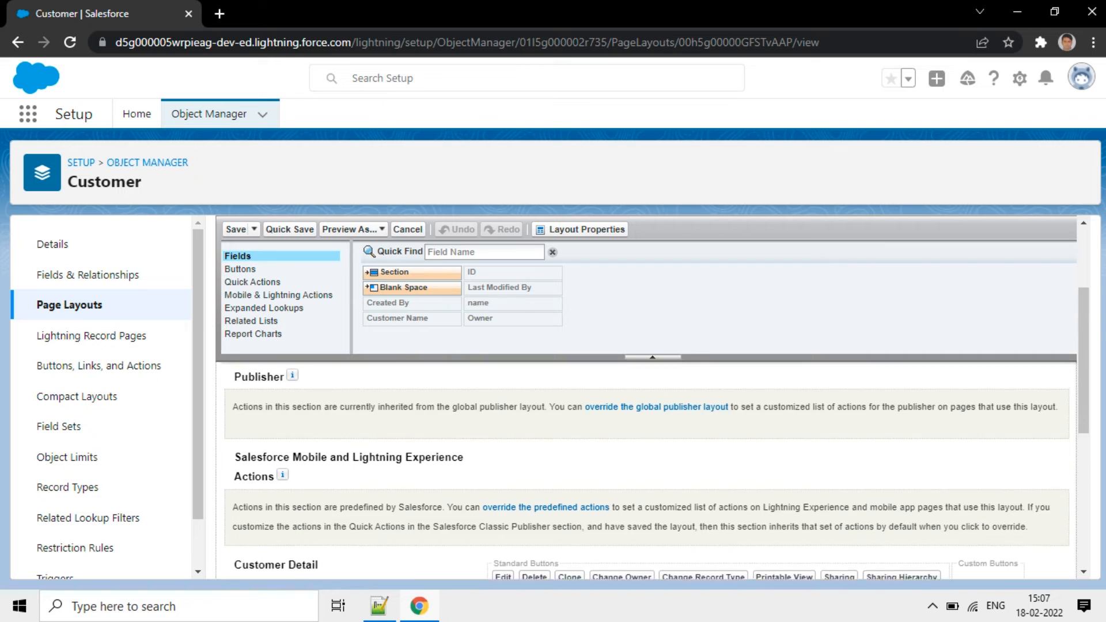
click(241, 269)
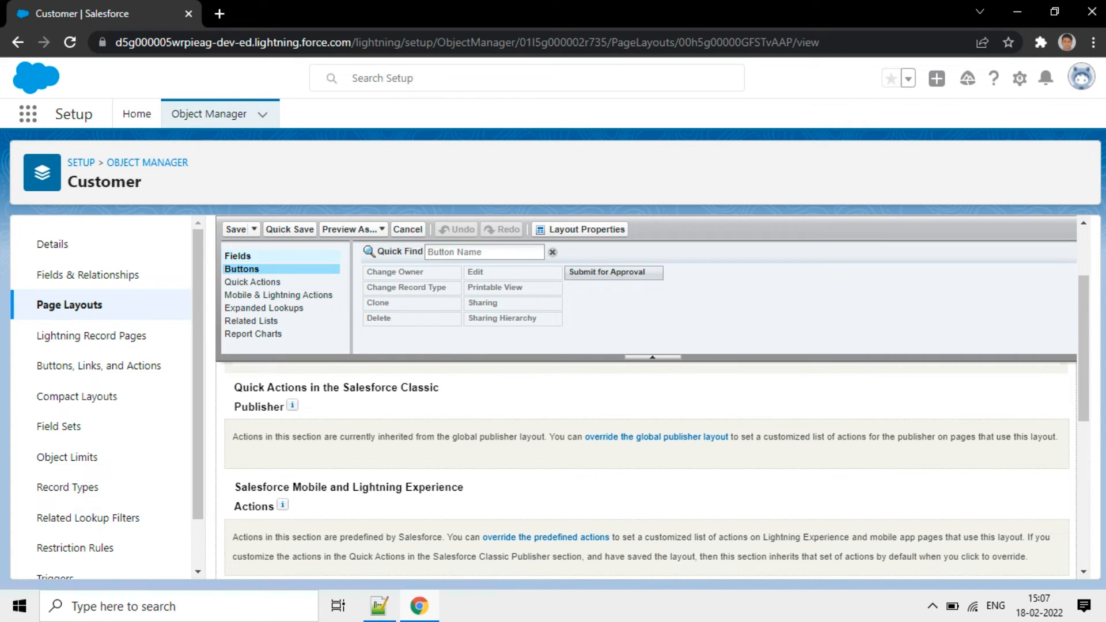
click(237, 256)
scroll(1054, 453, down, 5)
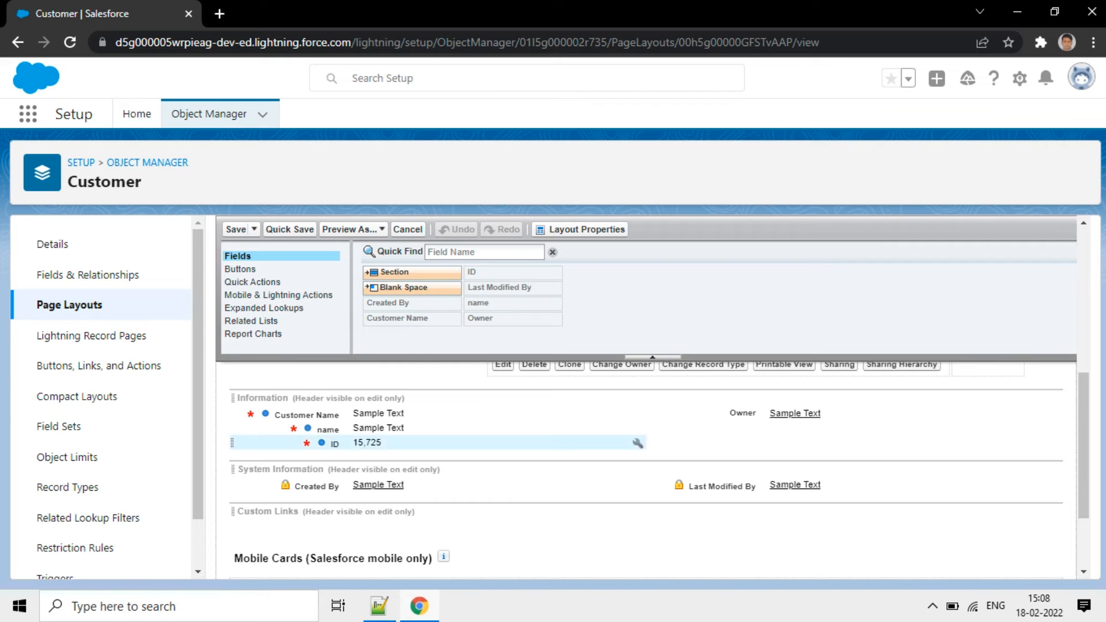
click(88, 275)
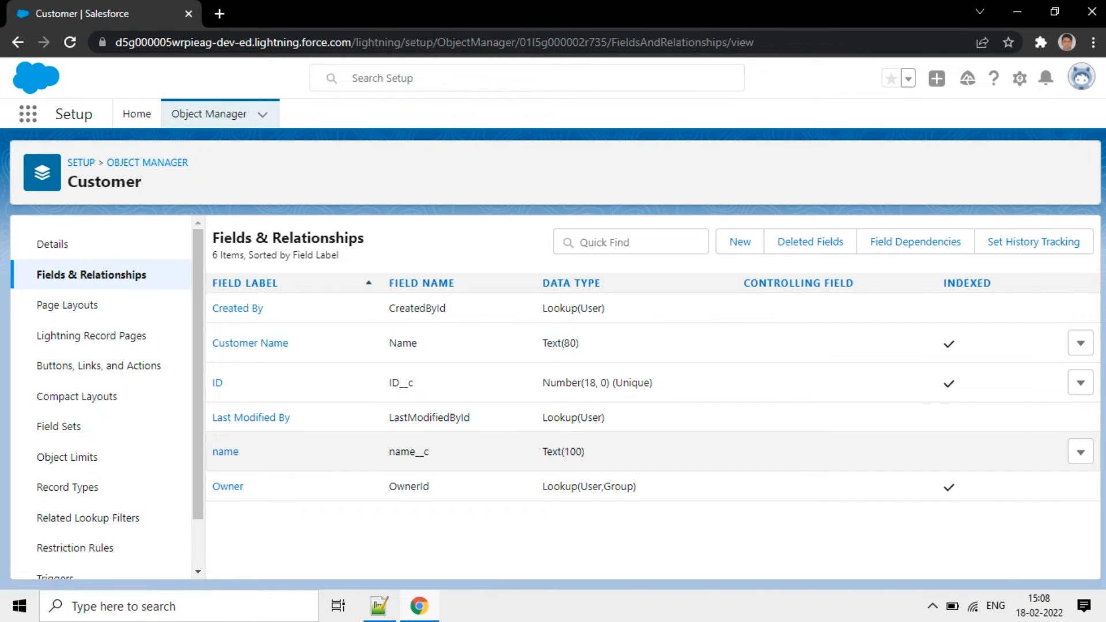
Check the amount key of the JSON in Notepad++ and switch back to Salesforce in Chrome
click(379, 606)
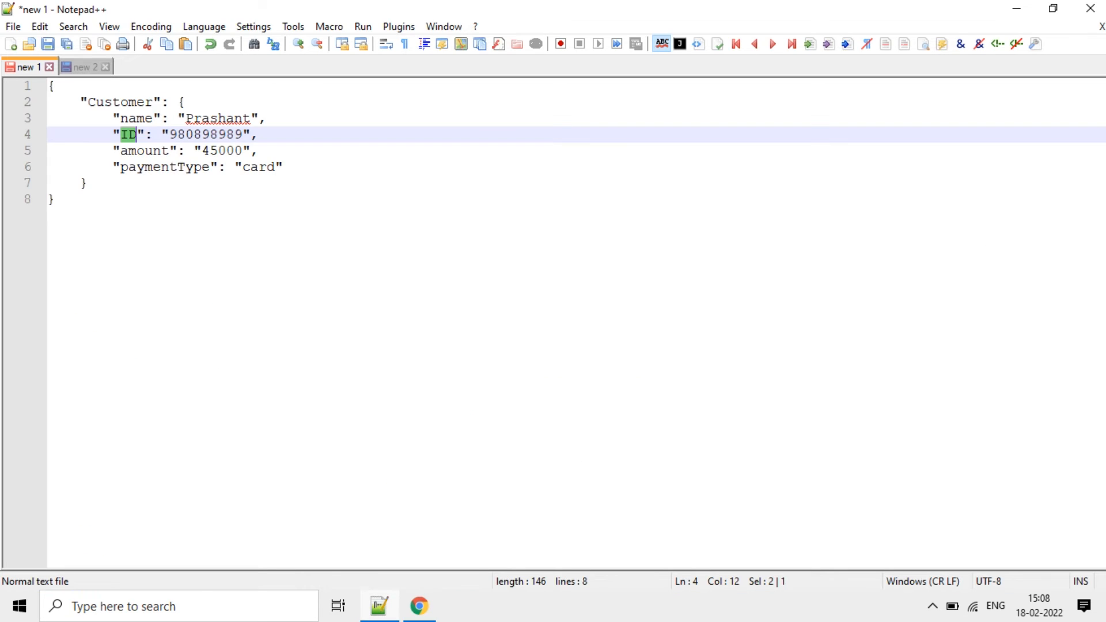
double_click(144, 151)
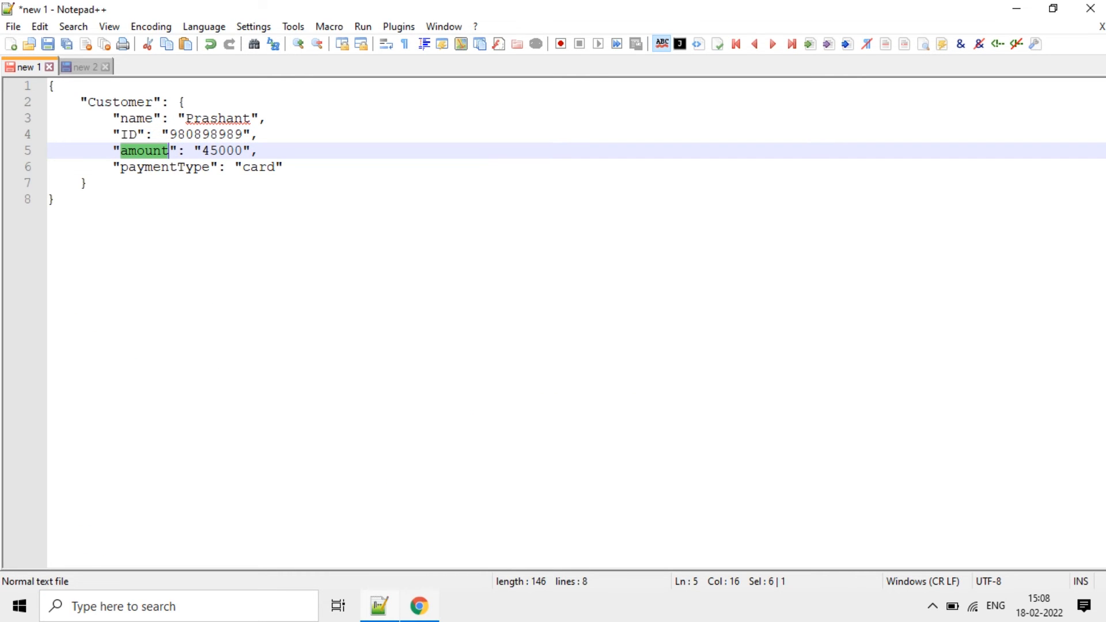
key(alt+Tab)
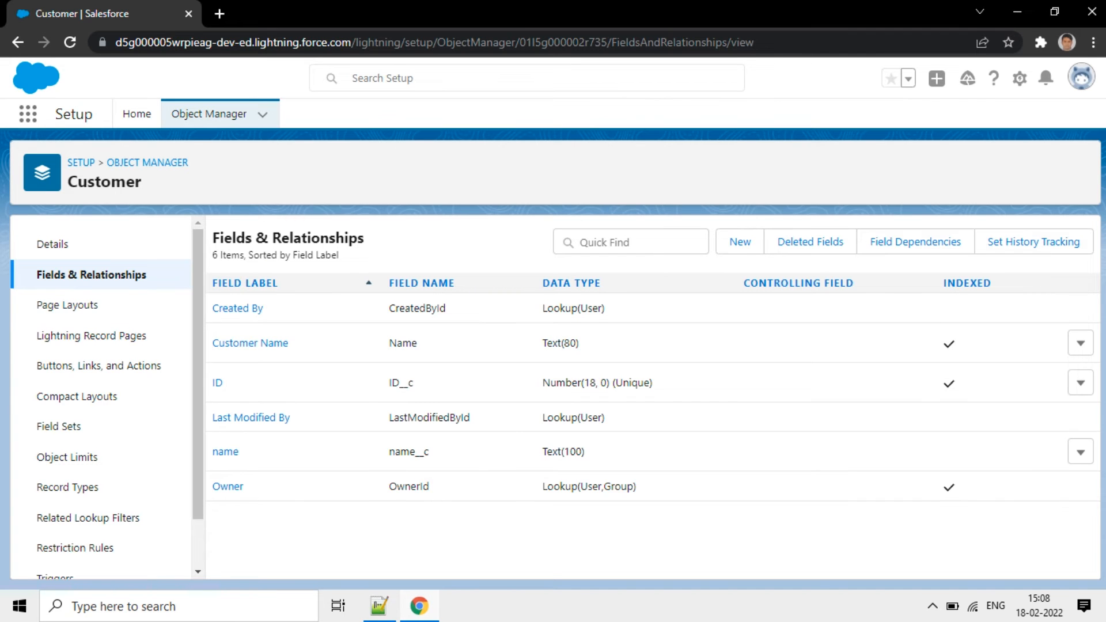
Start a new custom field on the Customer object with the Number data type and continue to its details
click(739, 241)
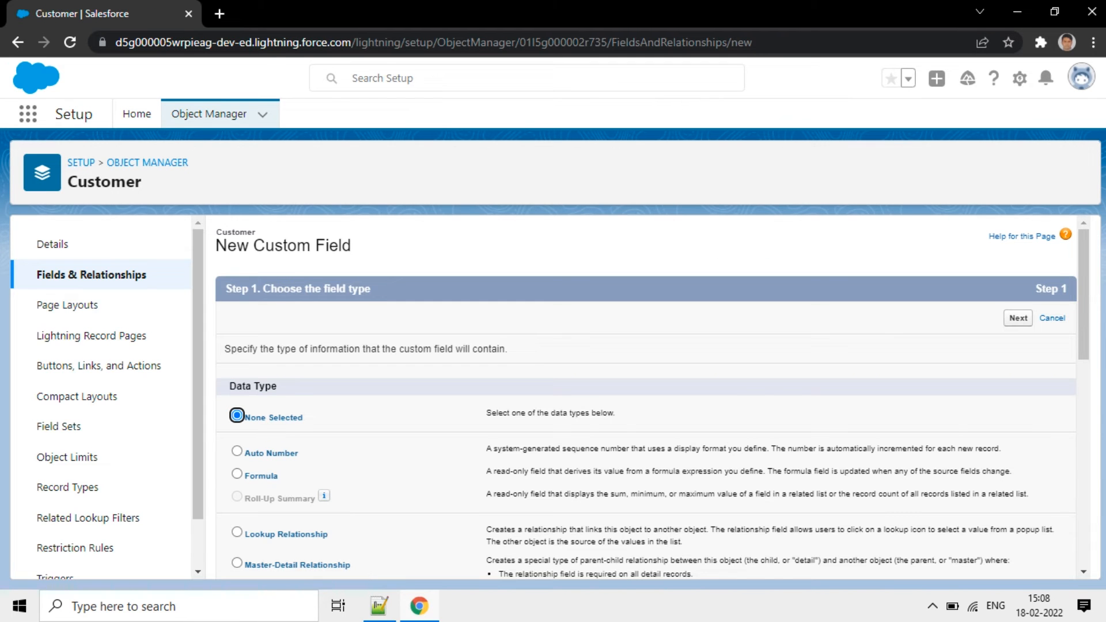
scroll(645, 398, down, 3)
scroll(645, 397, down, 3)
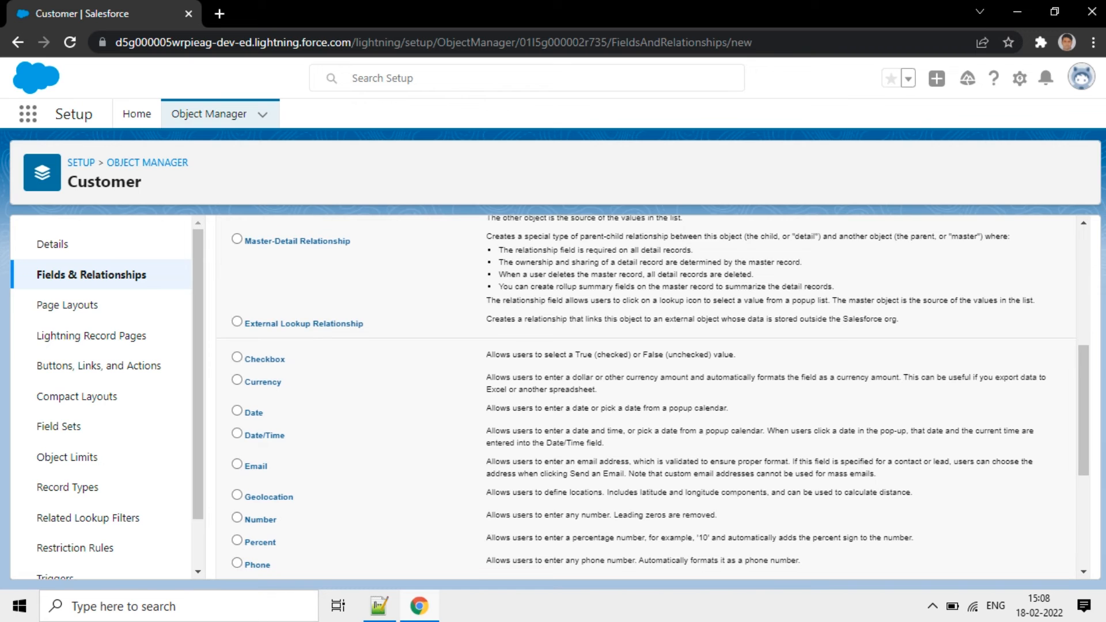
scroll(645, 398, down, 5)
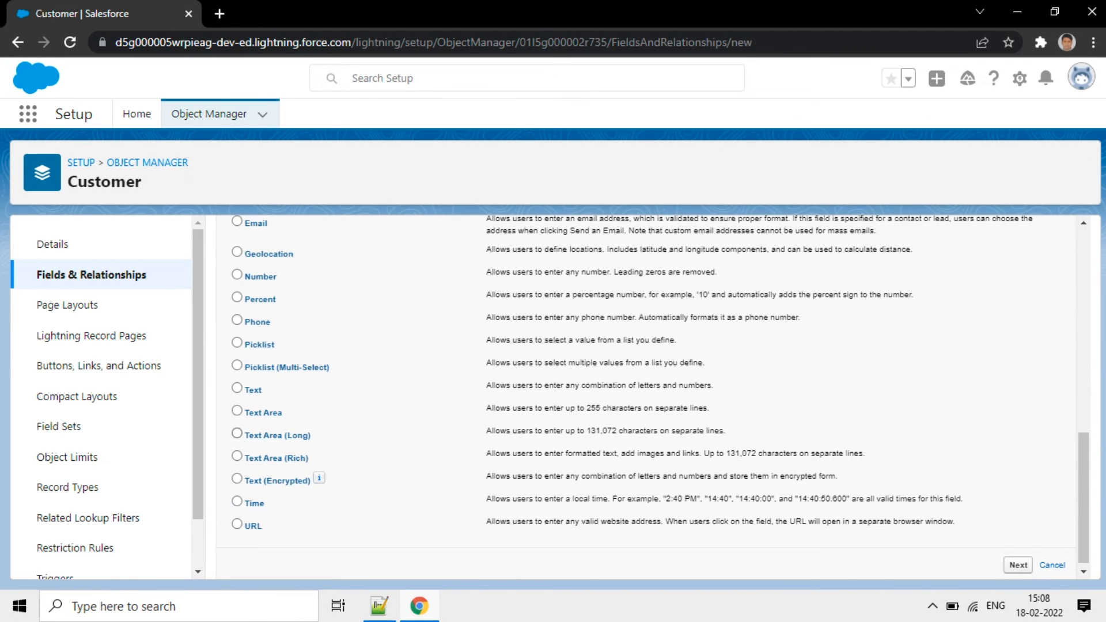
scroll(650, 398, up, 4)
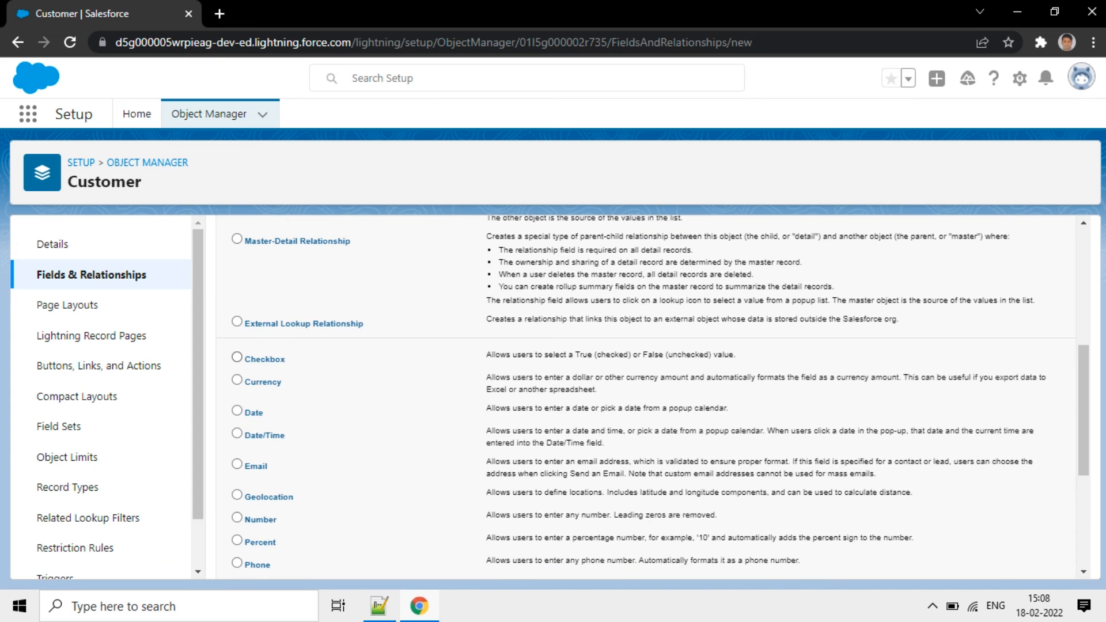
scroll(651, 397, down, 2)
click(236, 436)
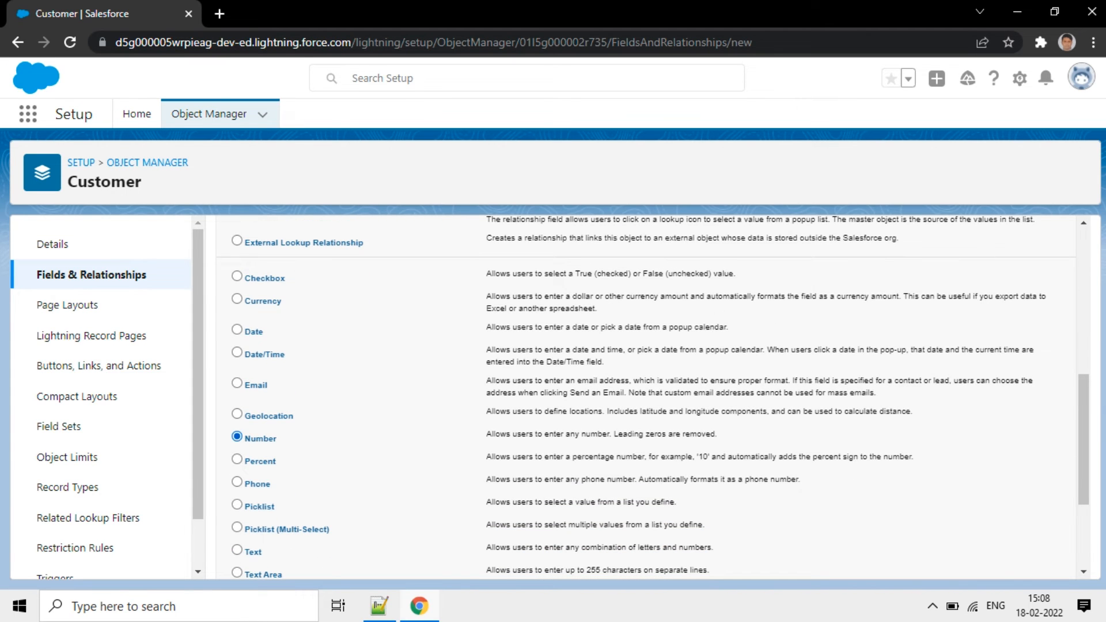
scroll(651, 398, down, 3)
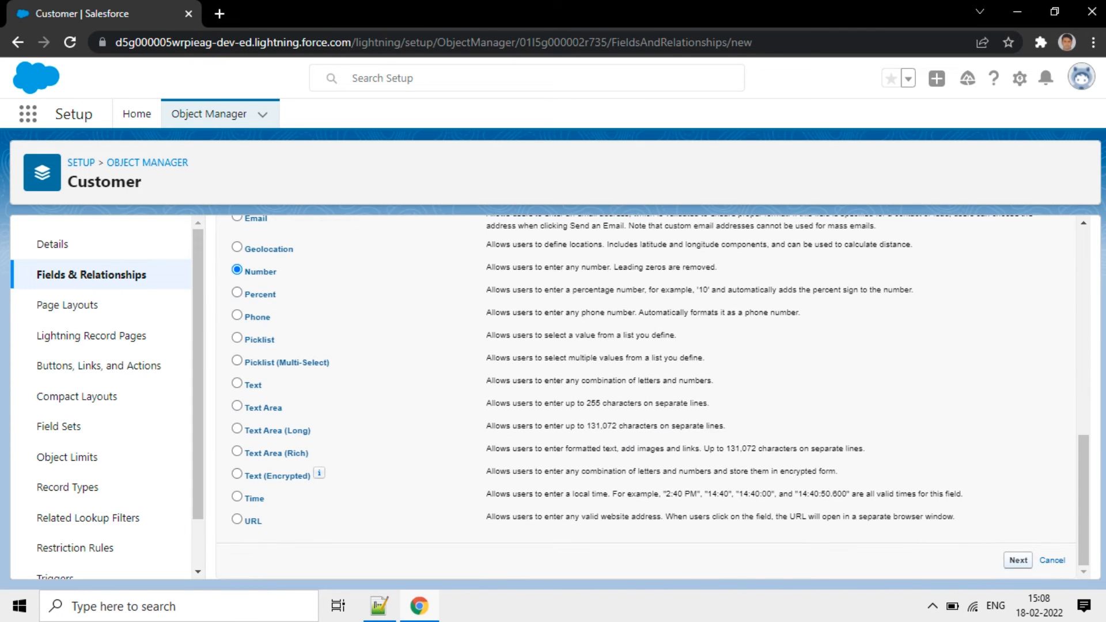
click(1017, 560)
Label the number field amount, matching its field name, and set its length to 10
click(455, 351)
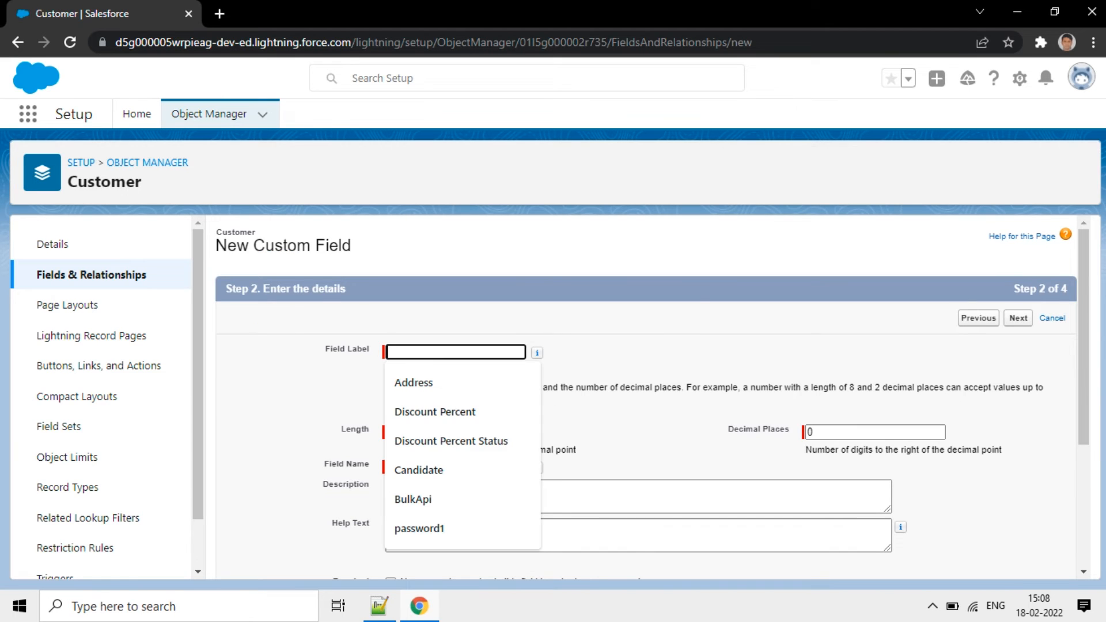
text(amount)
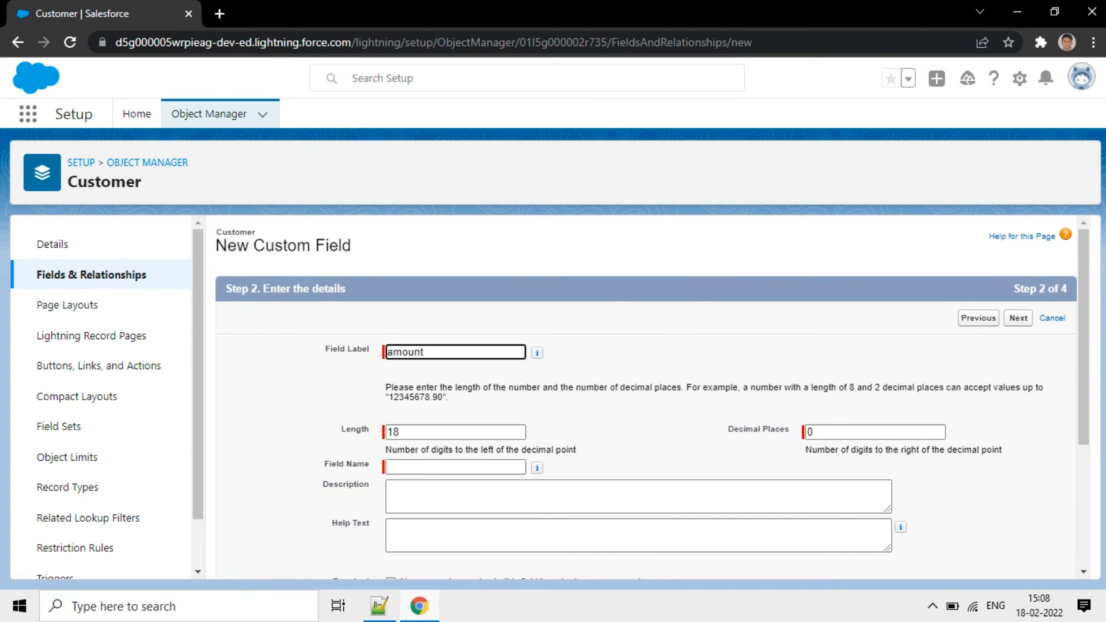
click(461, 407)
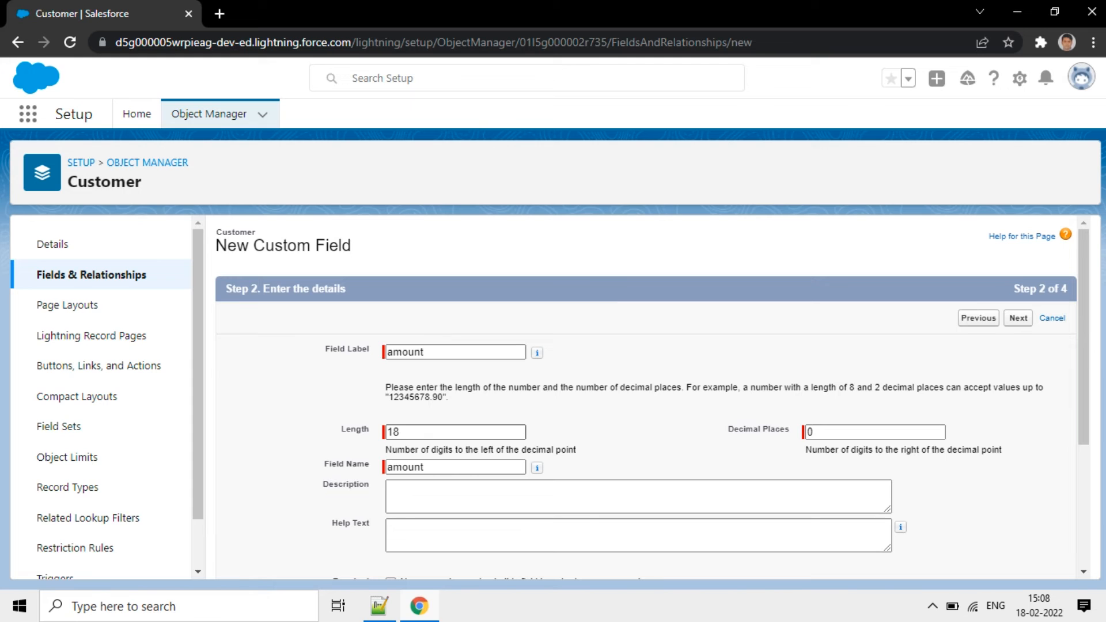
key(Tab)
text(109)
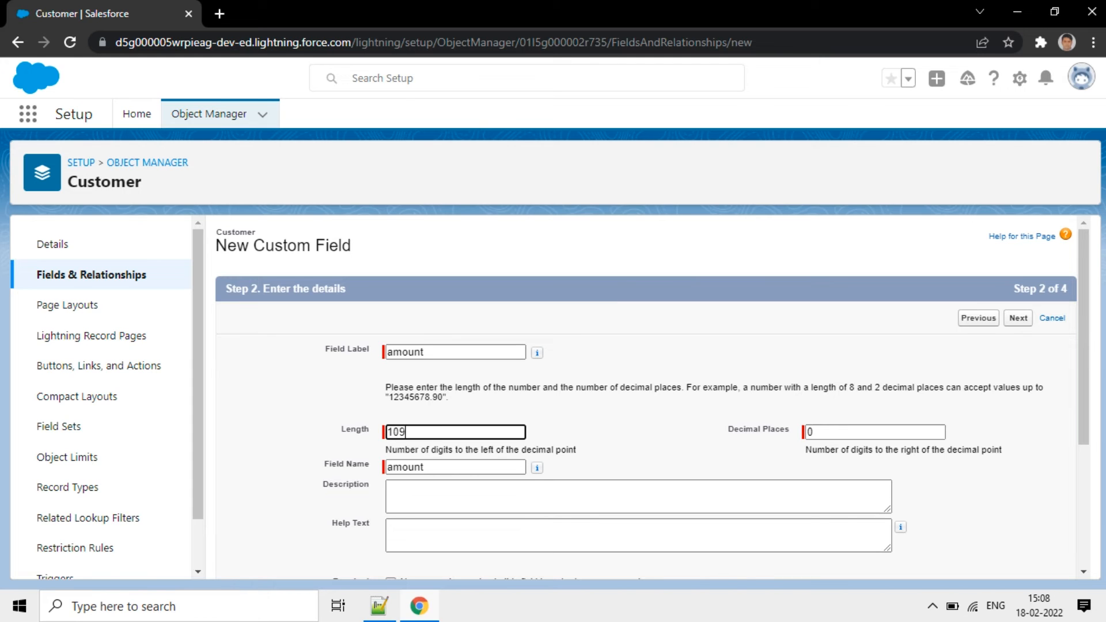
key(BackSpace)
Make the amount field required for saving a record and proceed to field-level security
scroll(651, 398, down, 3)
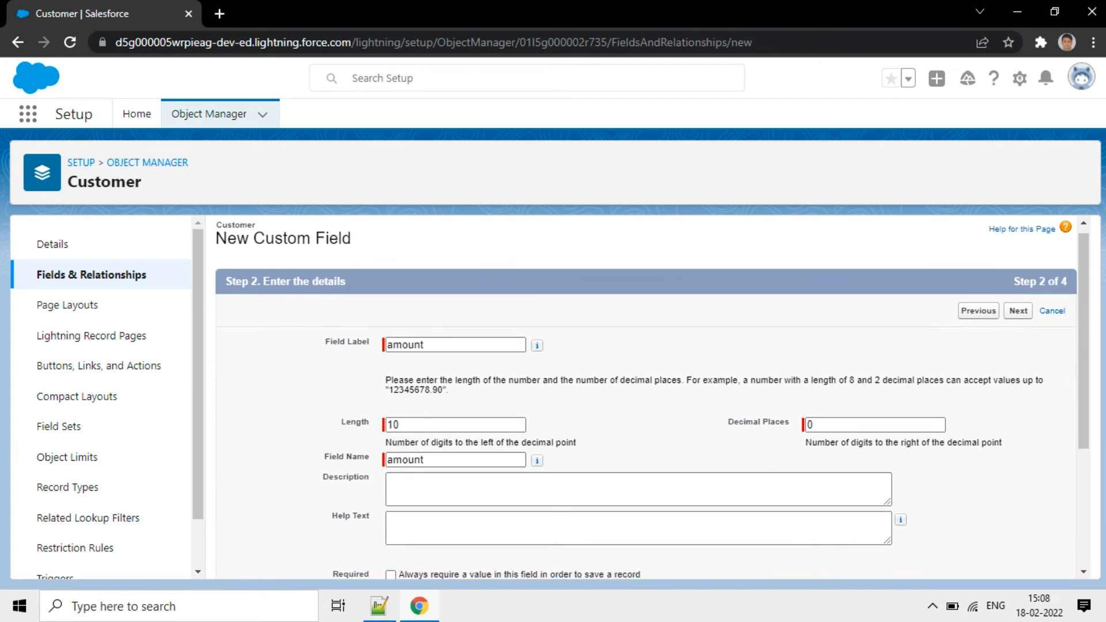
scroll(653, 396, down, 1)
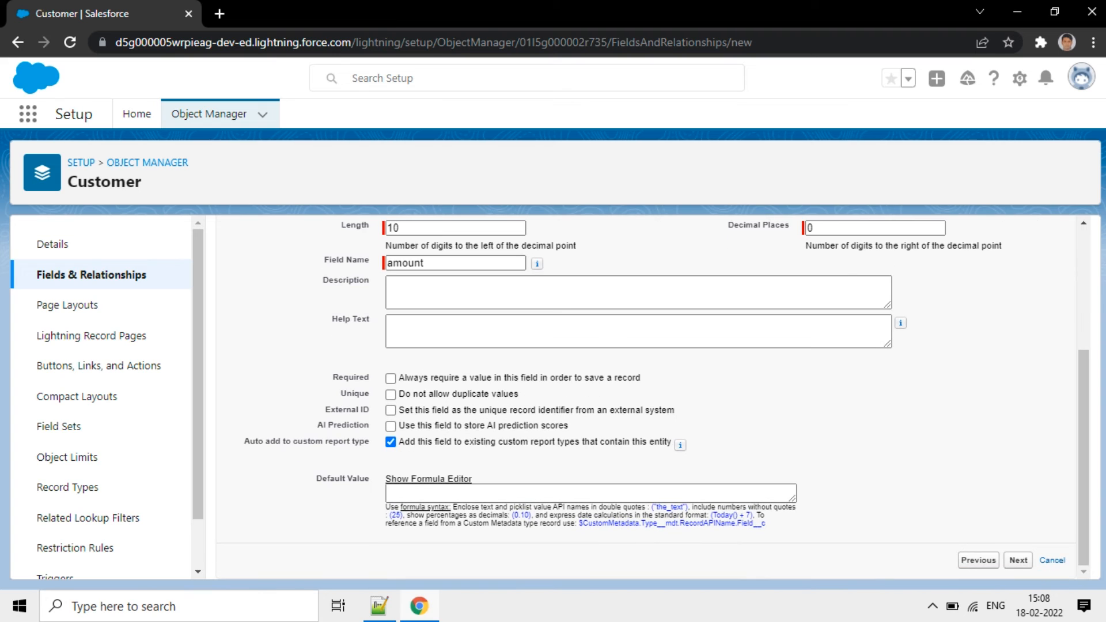
click(390, 379)
click(1018, 559)
Accept the amount field's default security, keep it on Customer Layout, and save it while starting another new custom field
scroll(645, 397, down, 6)
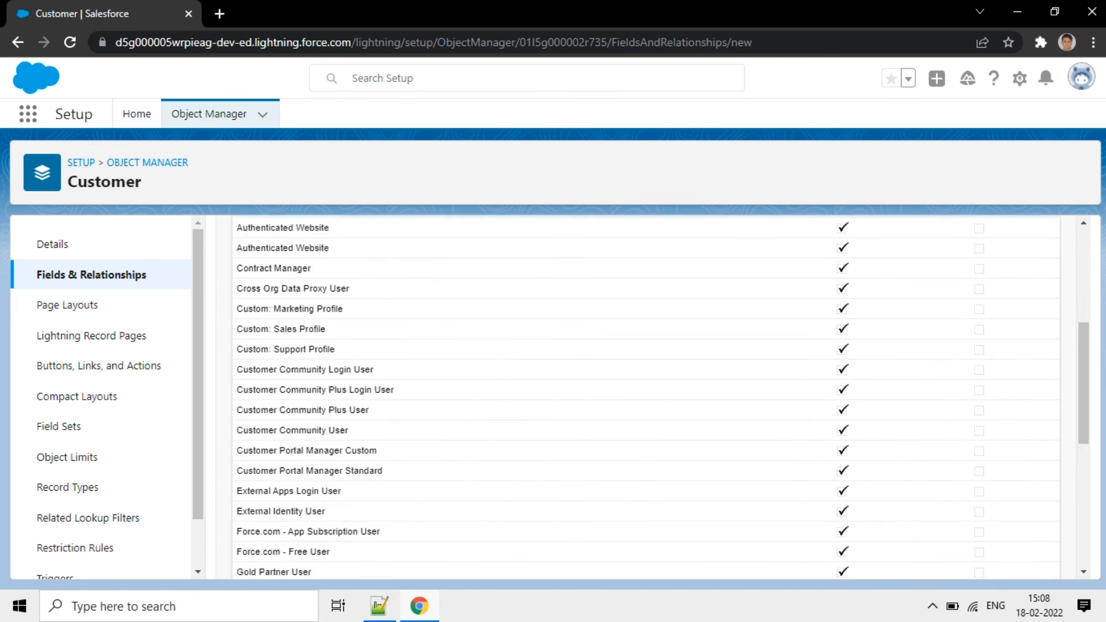
scroll(645, 397, down, 5)
click(1019, 560)
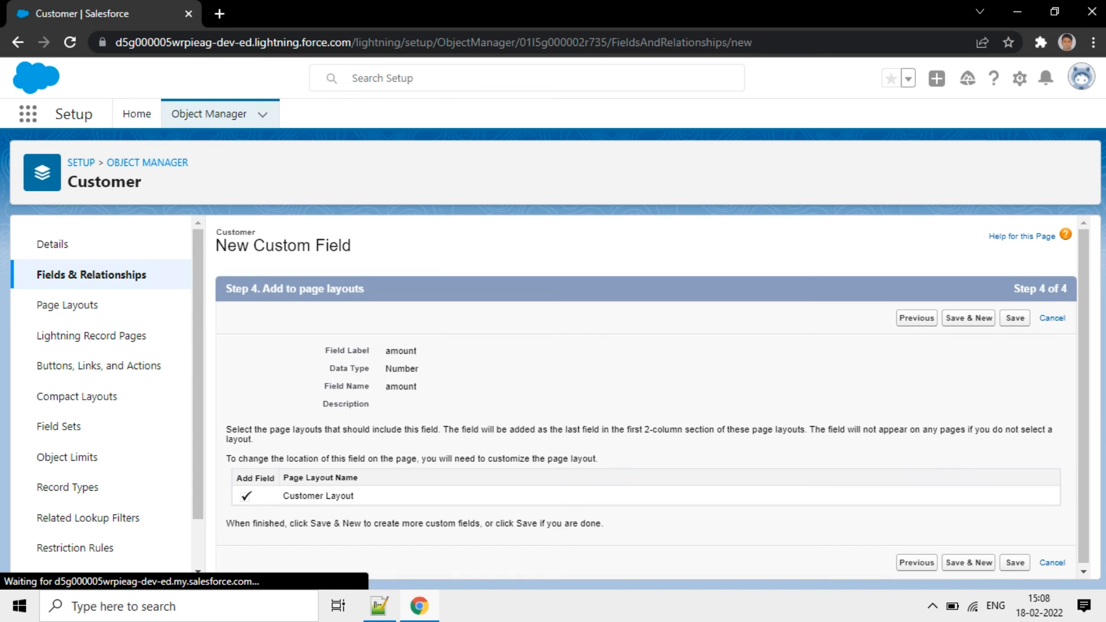
scroll(645, 397, down, 2)
drag(358, 494, 235, 474)
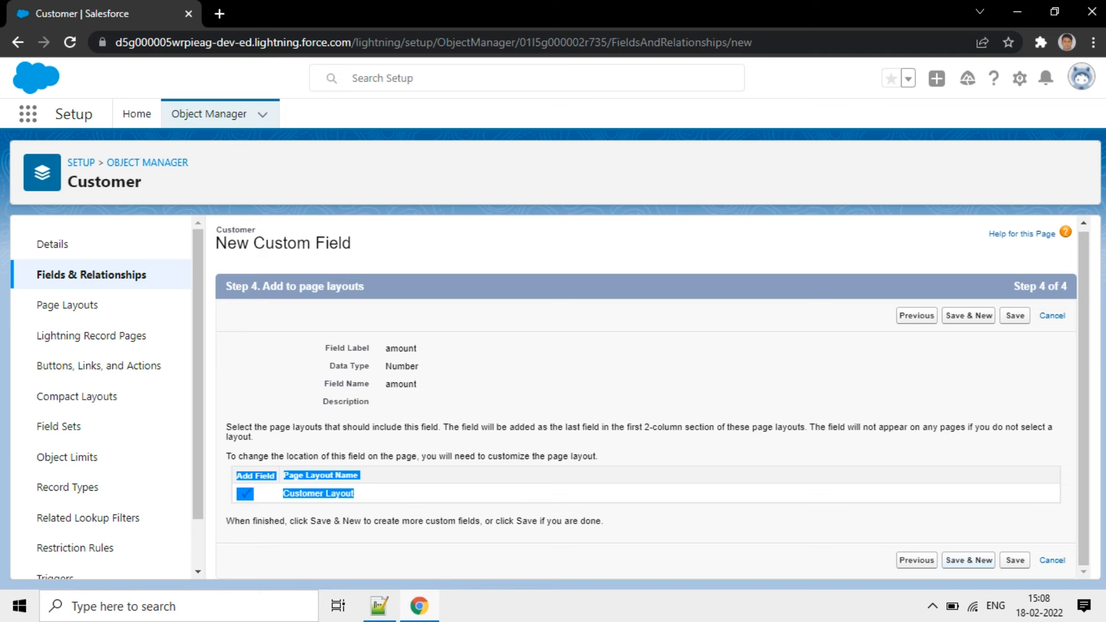
click(968, 560)
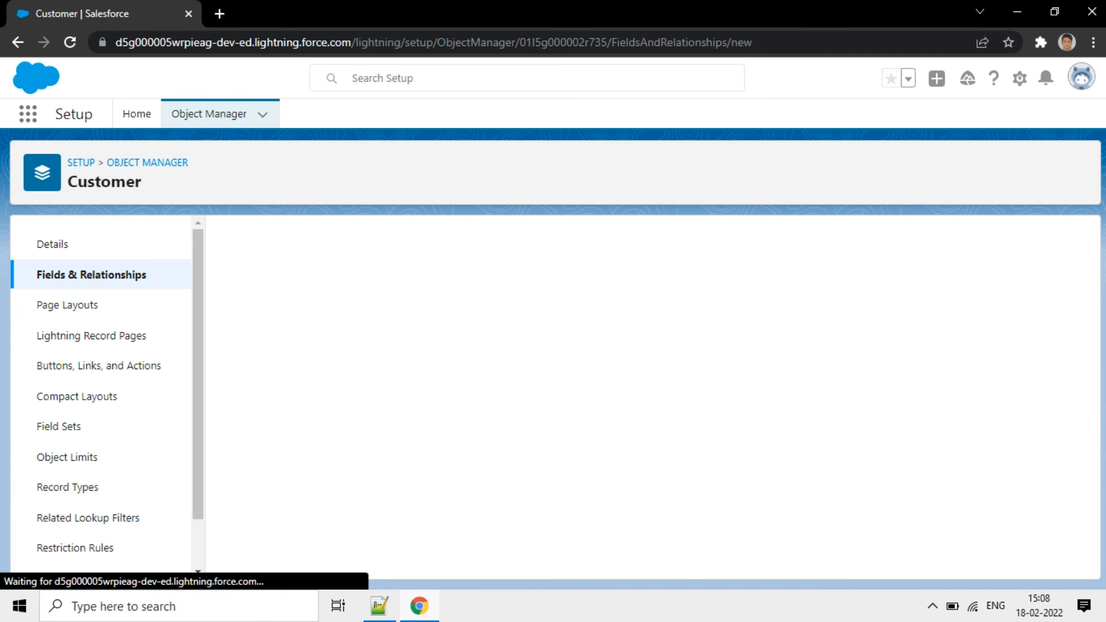
scroll(651, 397, down, 4)
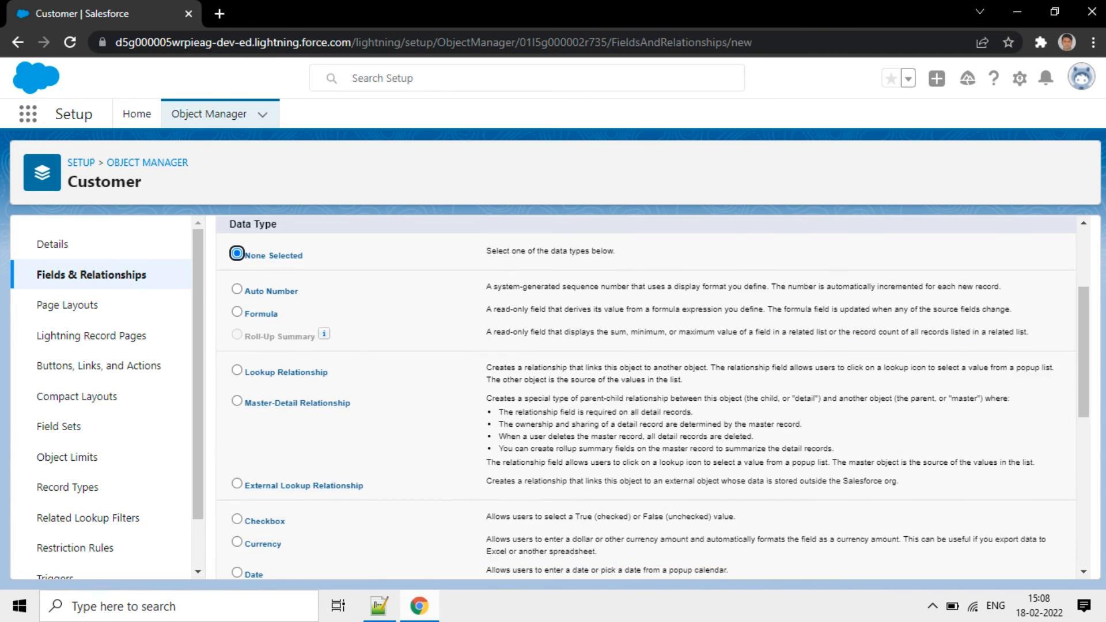
Switch to Notepad++ and check the JSON's paymentType key and its card value
key(alt+Tab)
double_click(164, 167)
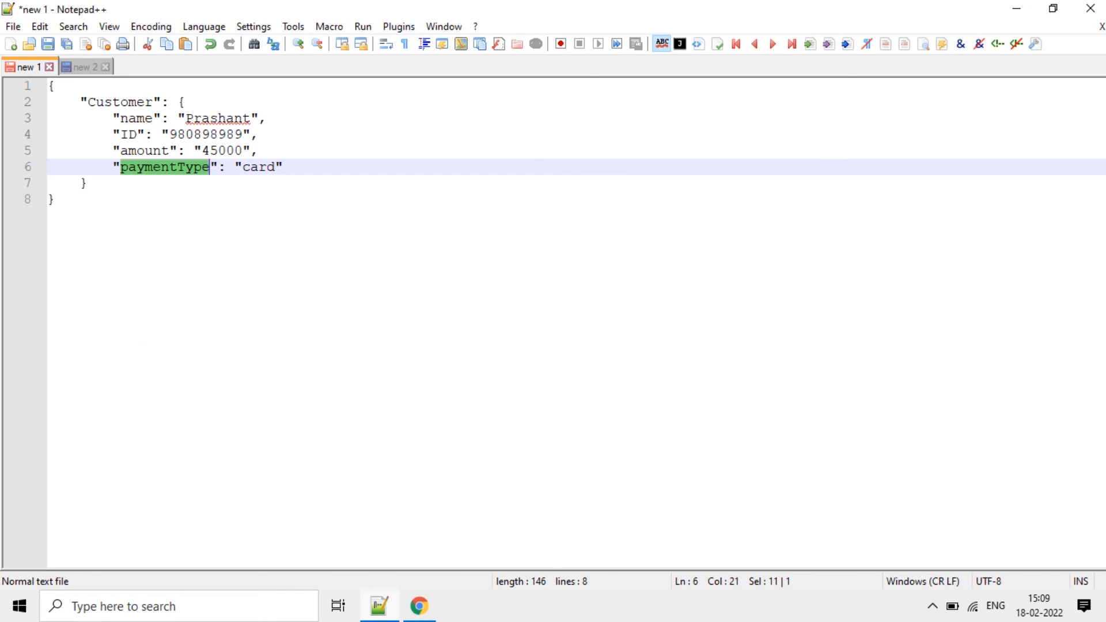
double_click(258, 167)
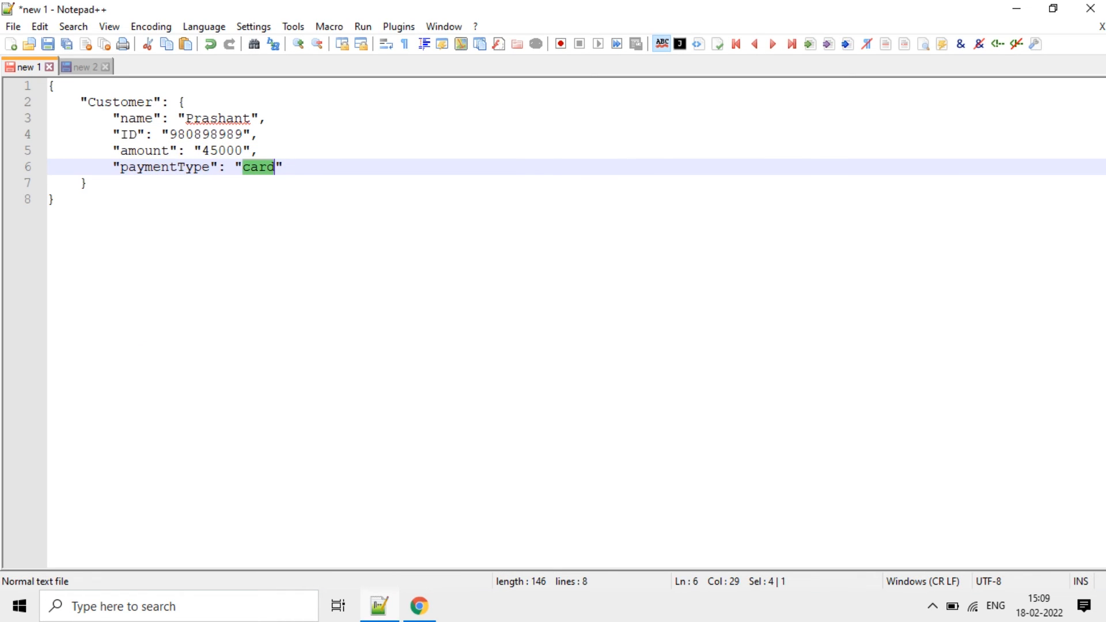
double_click(164, 167)
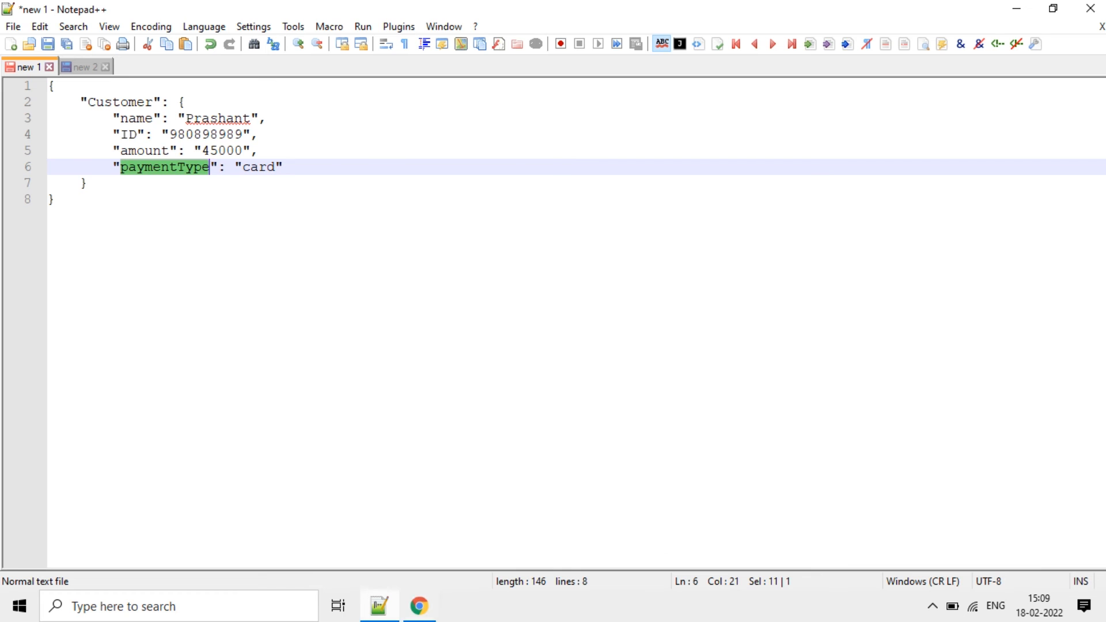
Switch back to Salesforce in Chrome and choose Text as the new custom field's data type
key(alt+Tab)
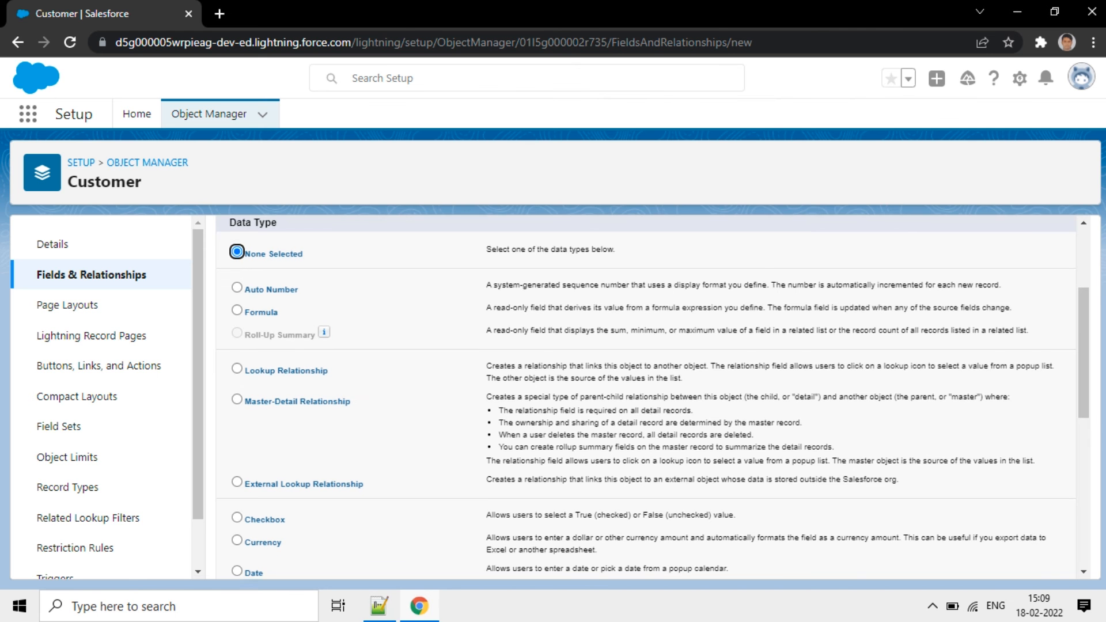
scroll(645, 397, down, 8)
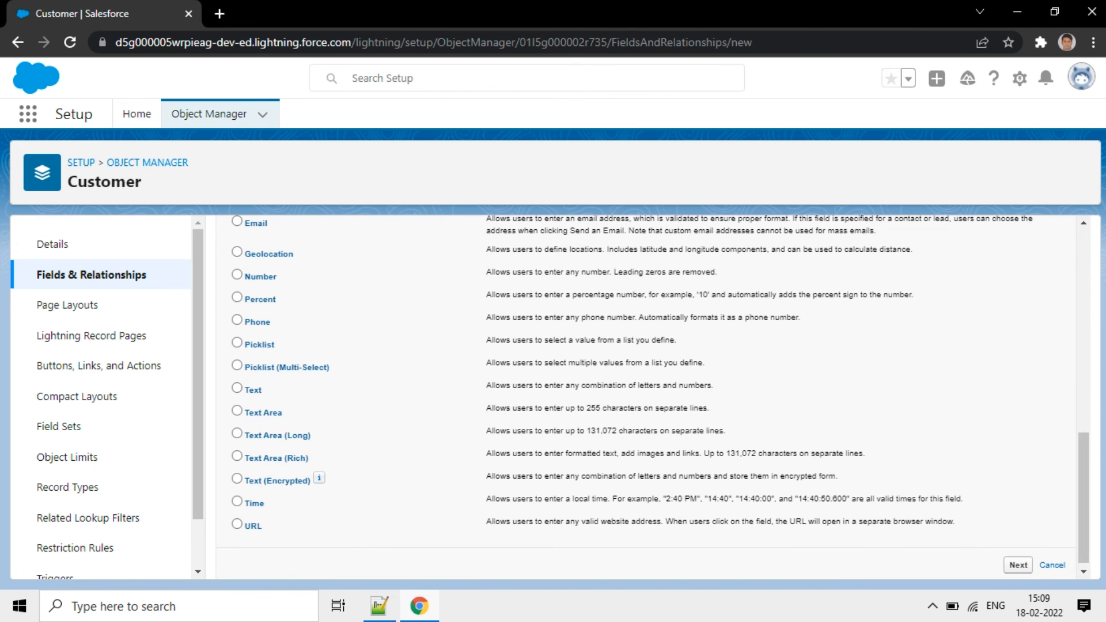
click(237, 388)
click(1017, 565)
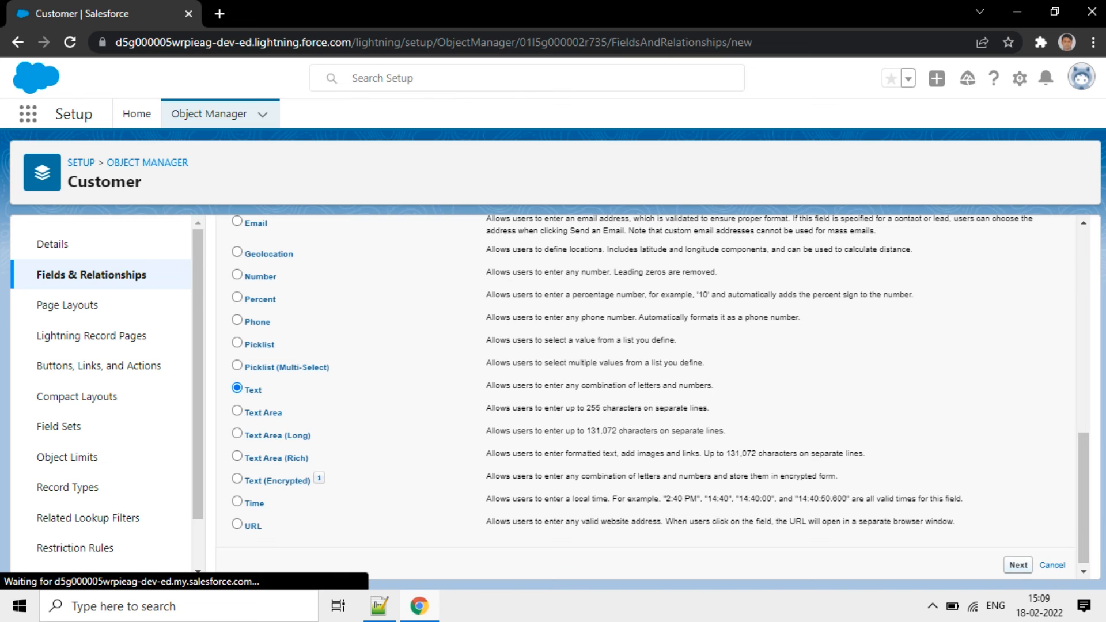
Label the text field paymentType, matching its field name, set its length to 15, and proceed to field-level security
click(455, 352)
text(paymentType)
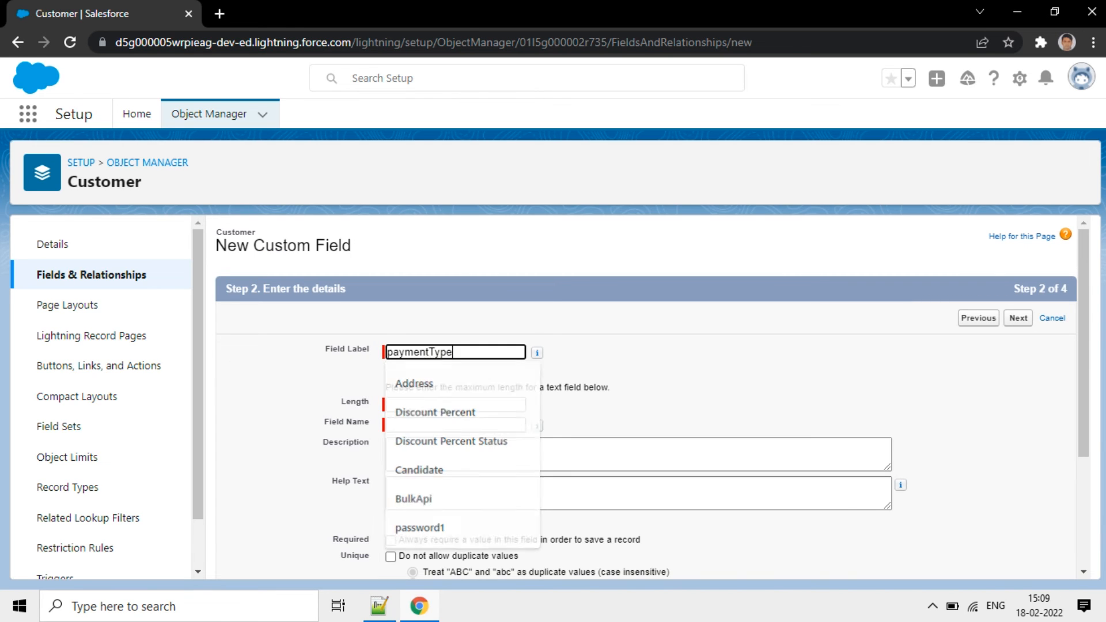
click(639, 406)
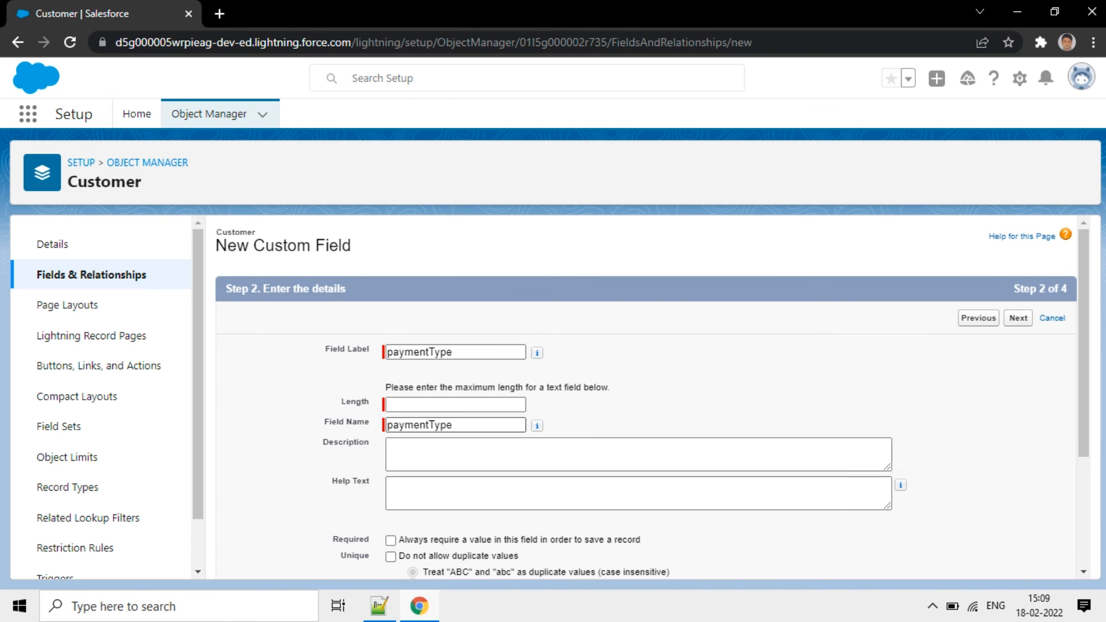
click(455, 405)
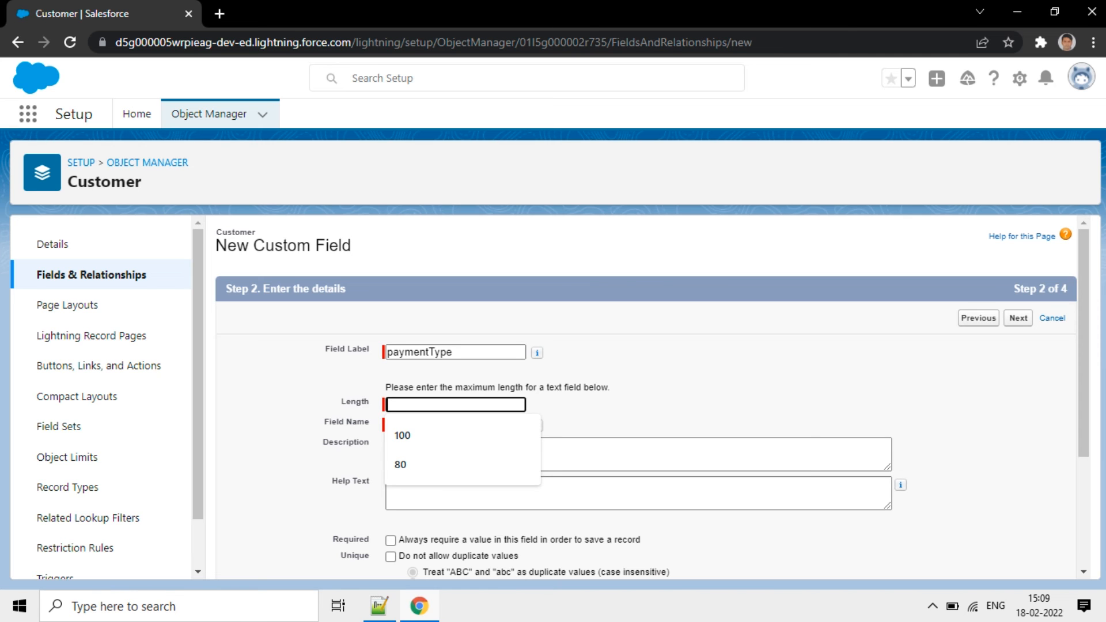
text(15)
click(639, 406)
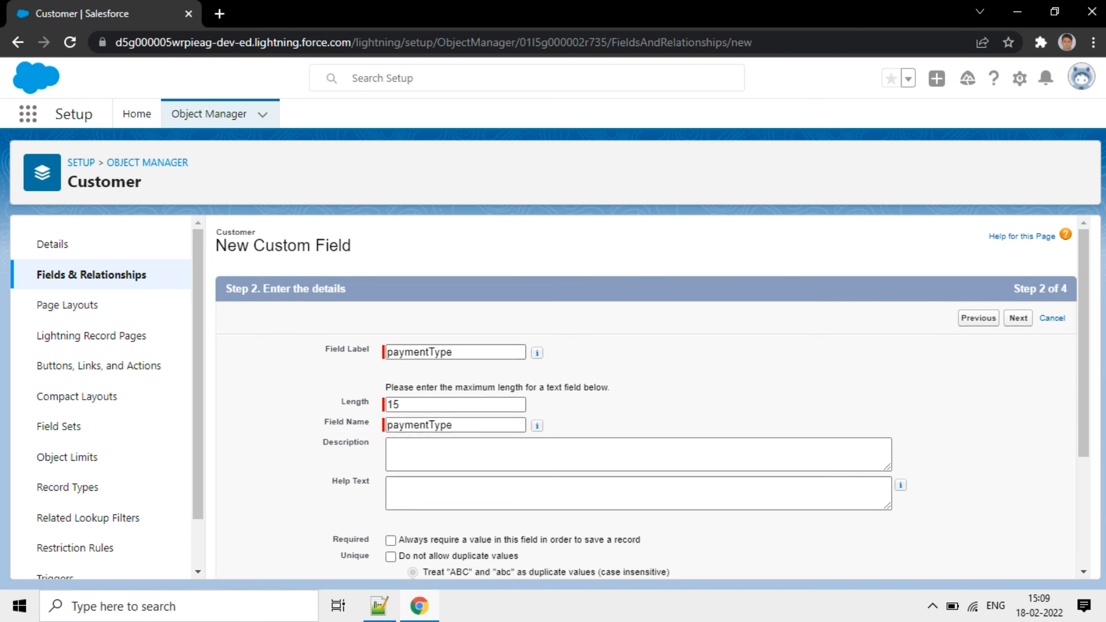
scroll(645, 398, down, 3)
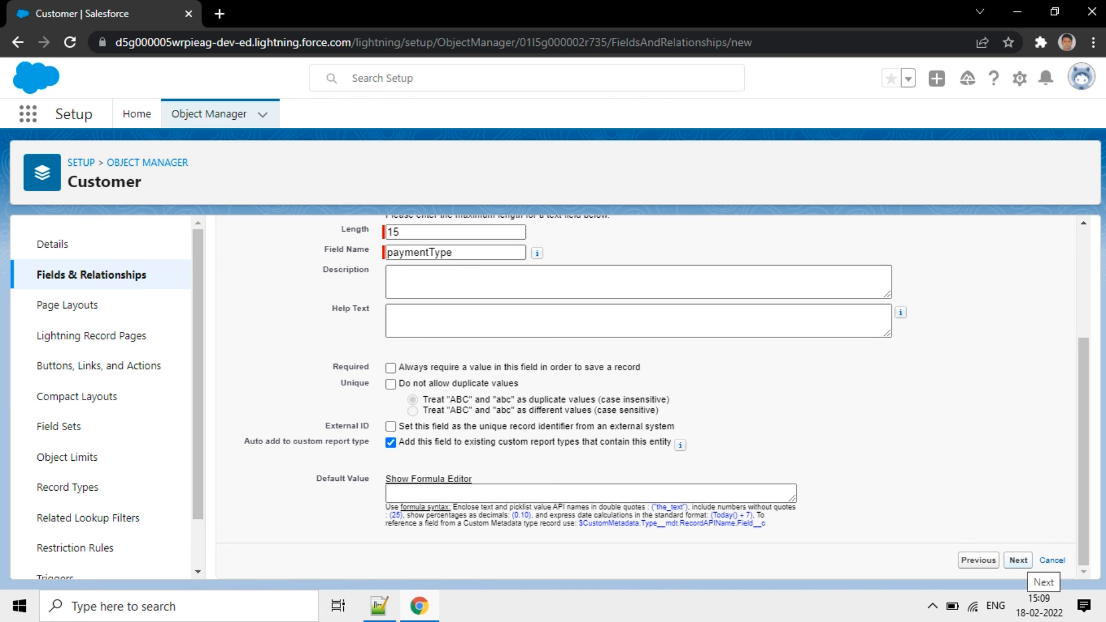
click(1018, 560)
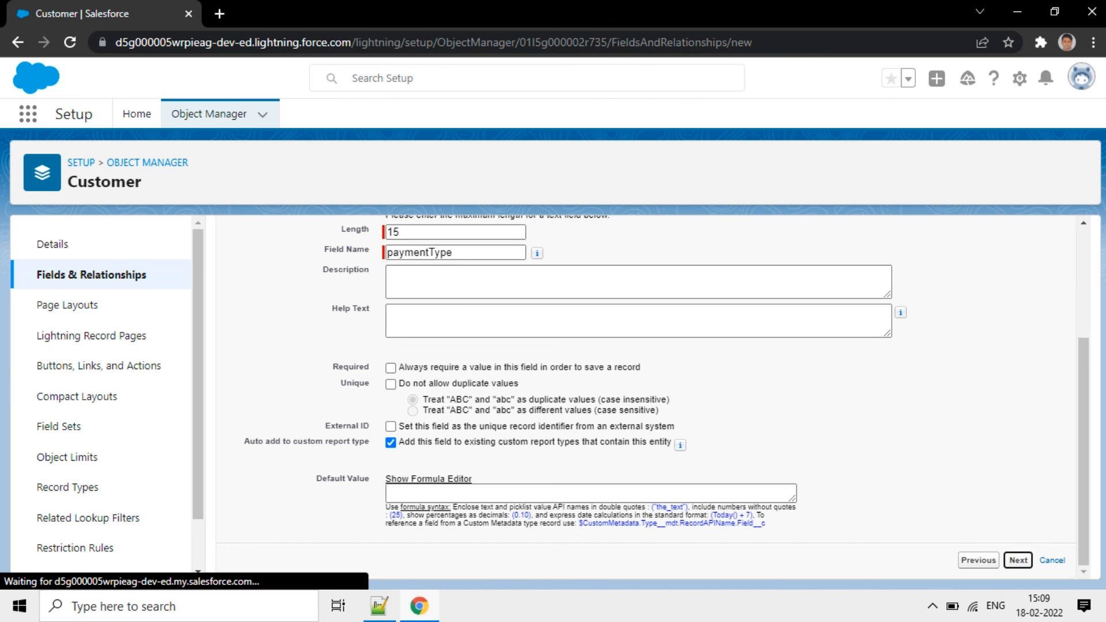
Accept the paymentType field's default security, keep it on Customer Layout, and save it
scroll(748, 497, down, 6)
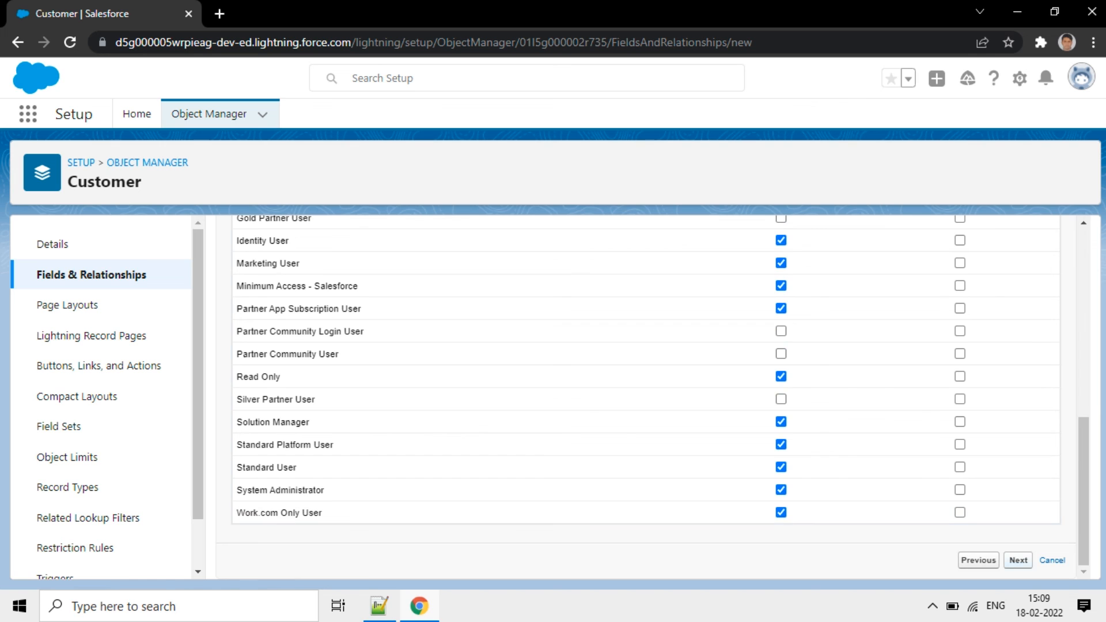
click(1018, 559)
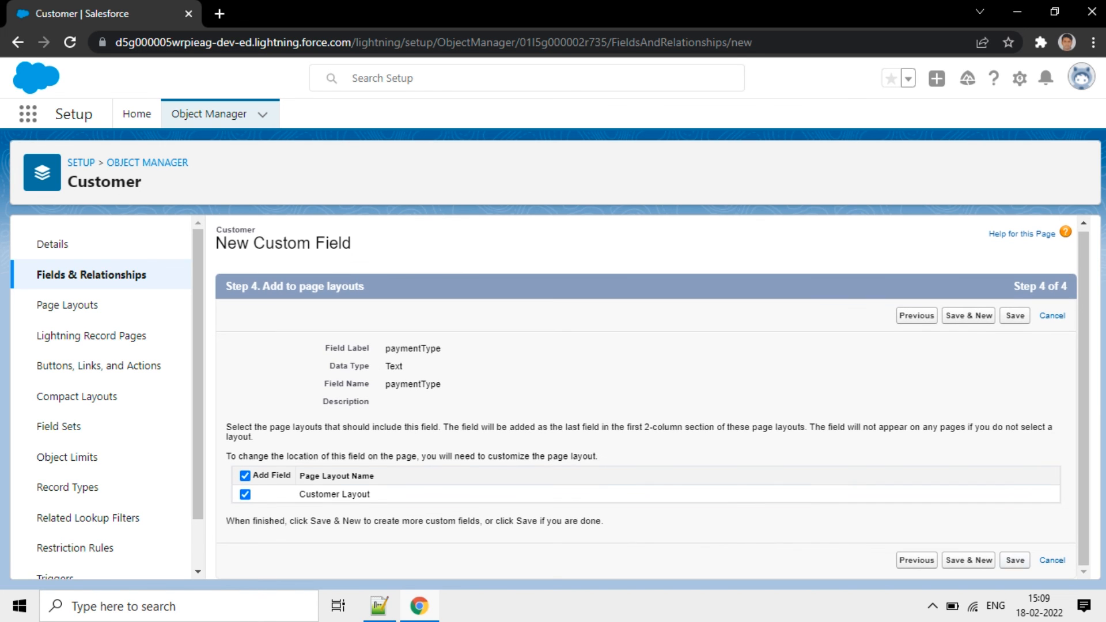
click(1015, 560)
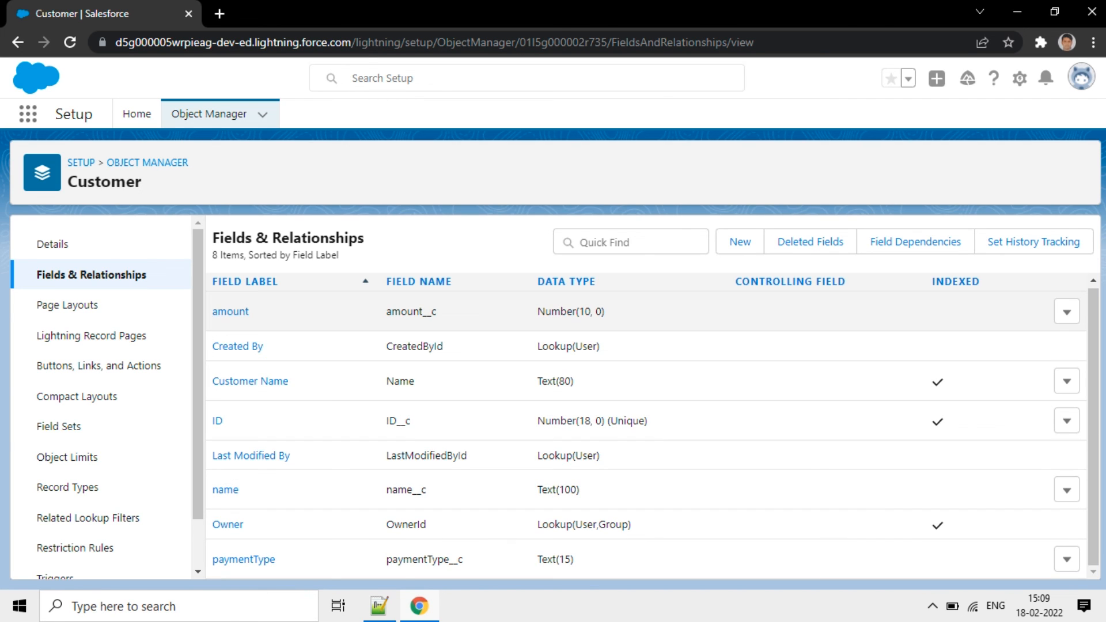
Review the field names of the amount, ID, name and paymentType custom fields in the Customer object's field list
drag(385, 311, 436, 311)
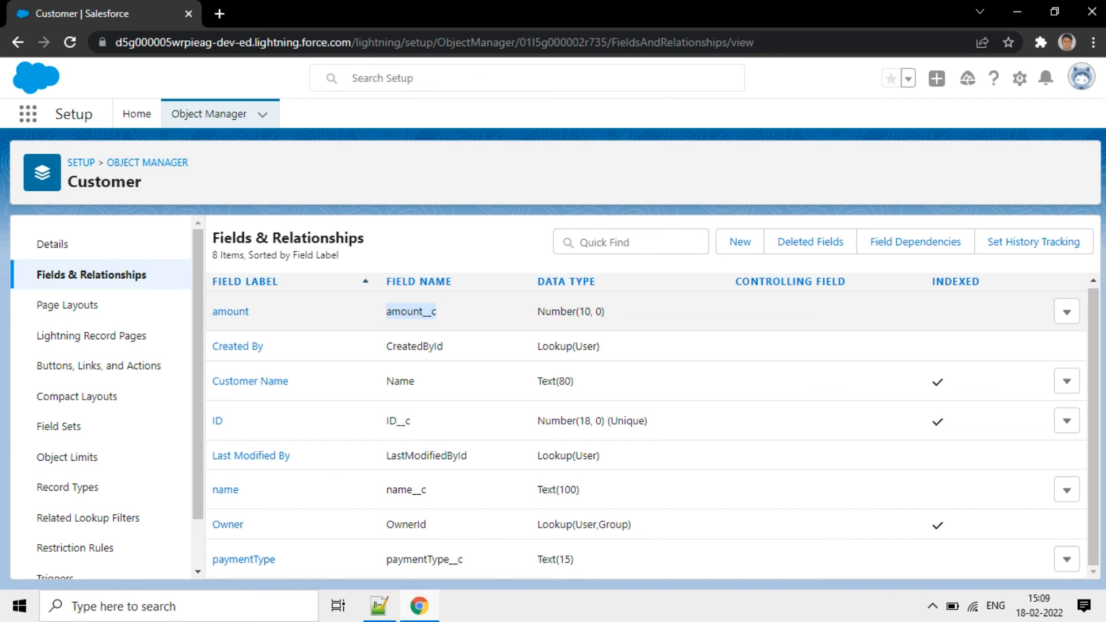
double_click(398, 421)
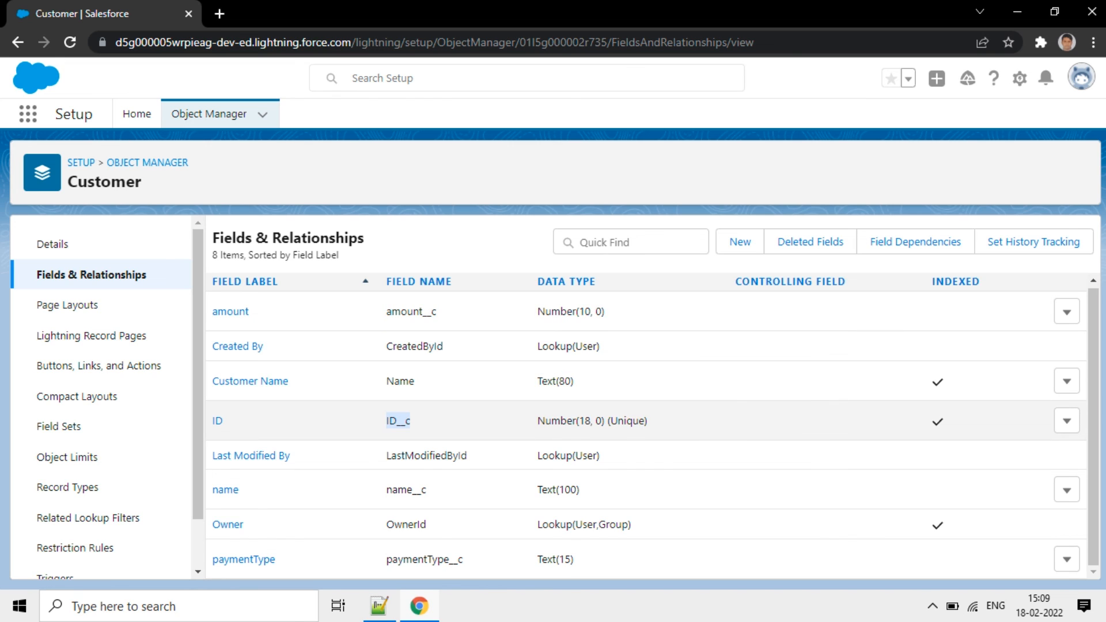
drag(386, 490, 426, 490)
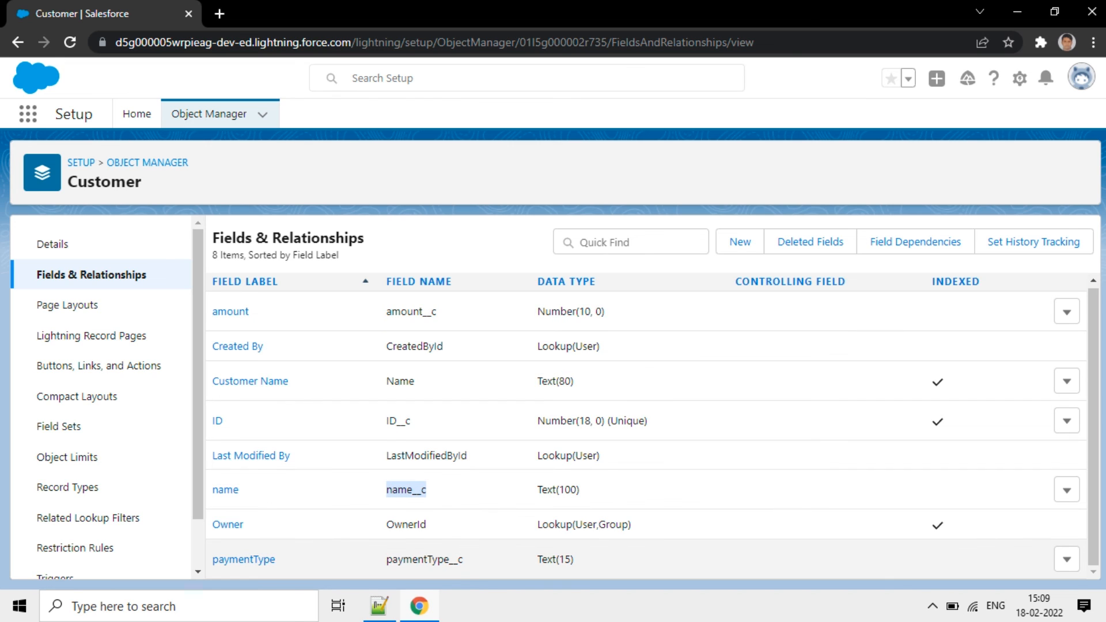
drag(392, 559, 463, 559)
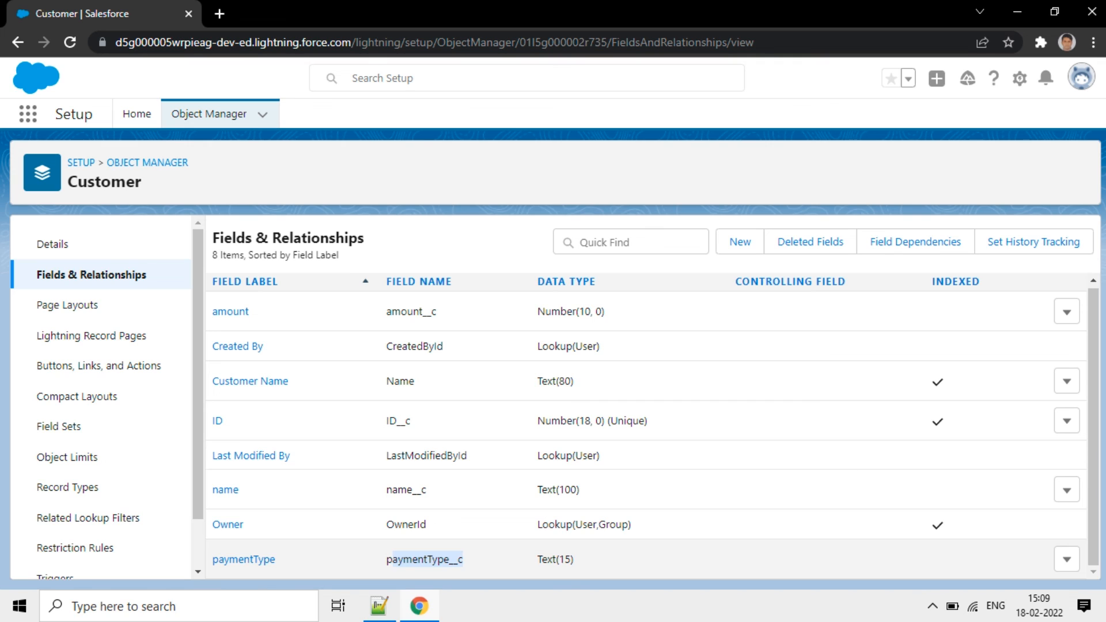
click(471, 560)
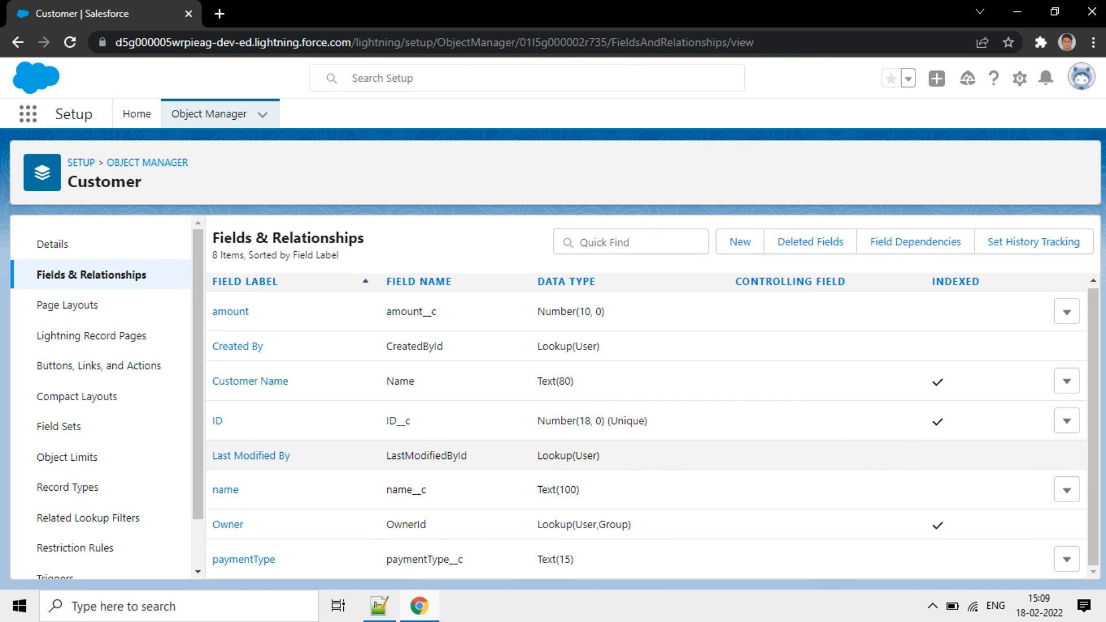